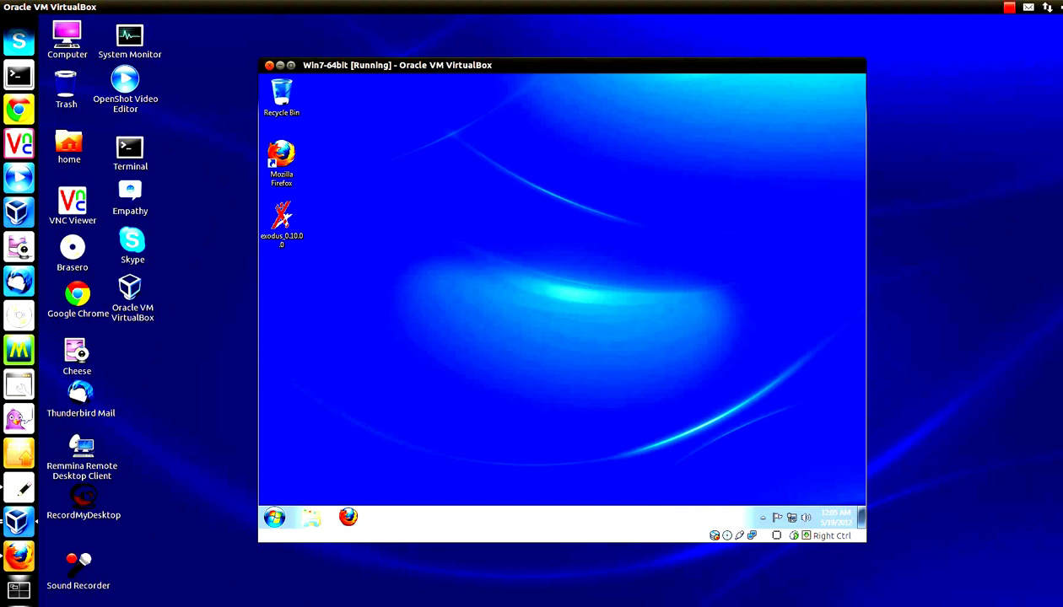
Step: Release the Windows 7 VM and bring the Zentyal VM with its web dashboard to the front
key(super)
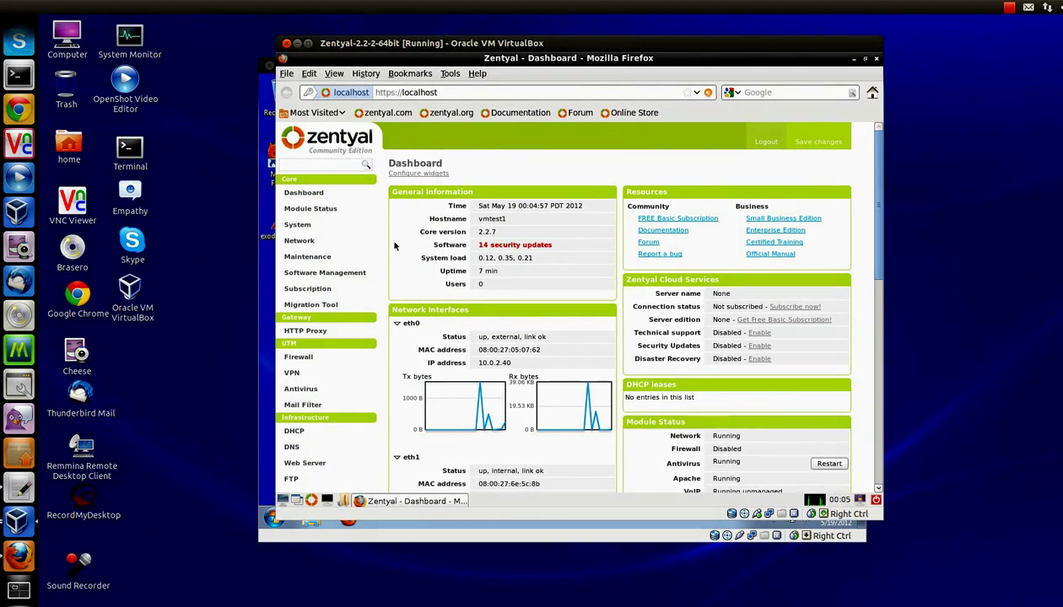
scroll(394, 246, down, 2)
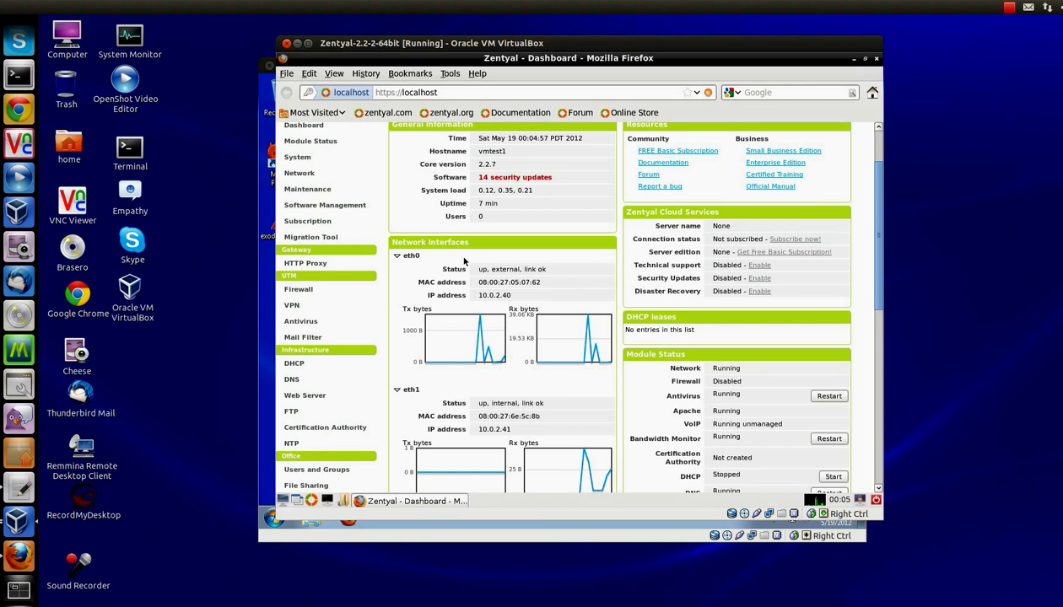
scroll(423, 243, up, 2)
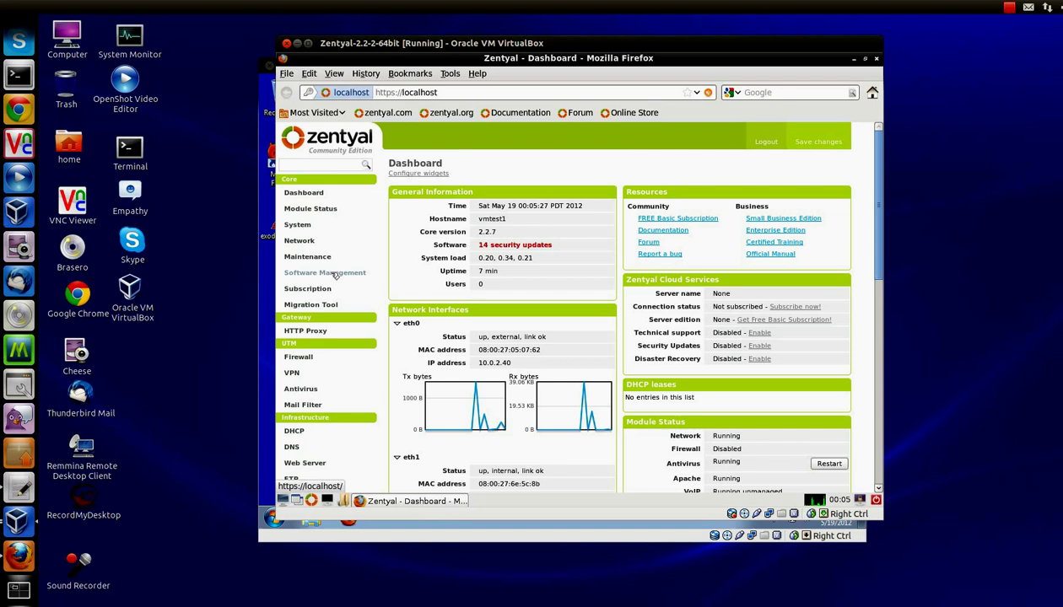
Step: Tick Jabber in Module Status, accept its required changes, and save the firewall and jabber configuration
click(320, 211)
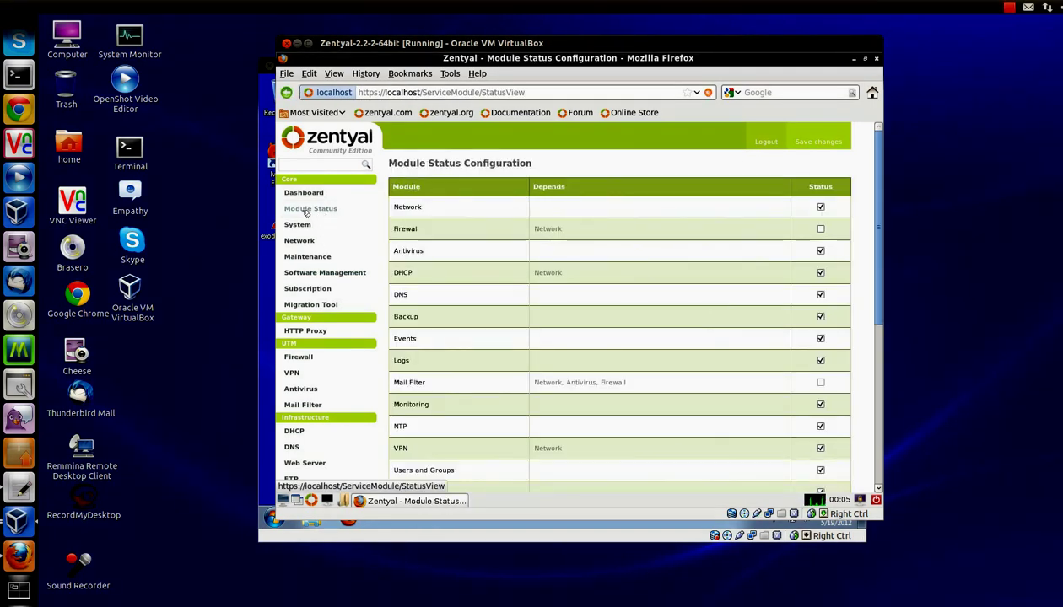
scroll(602, 336, down, 3)
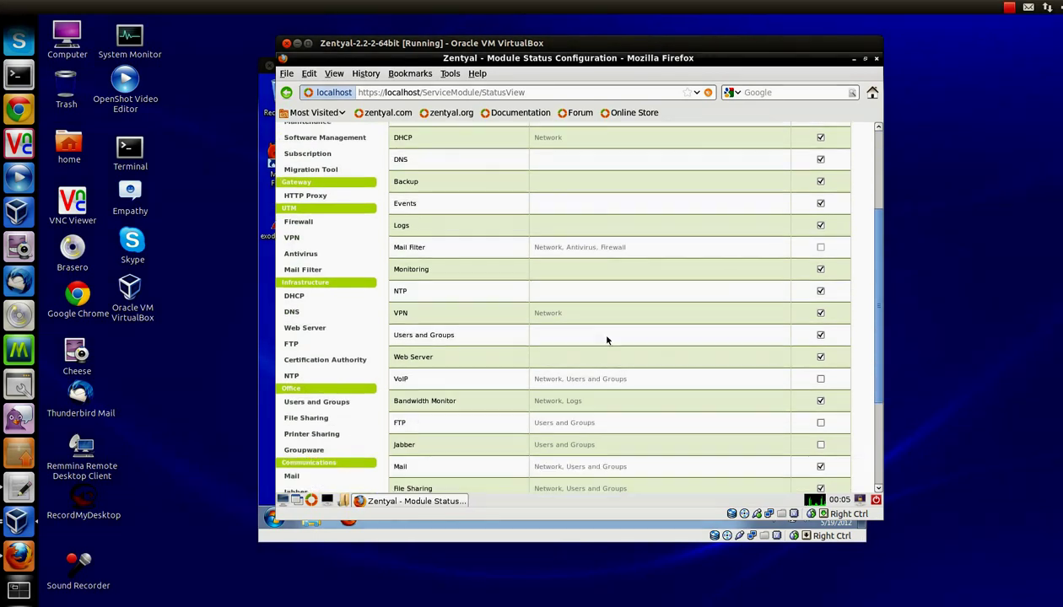
scroll(605, 340, down, 1)
click(819, 412)
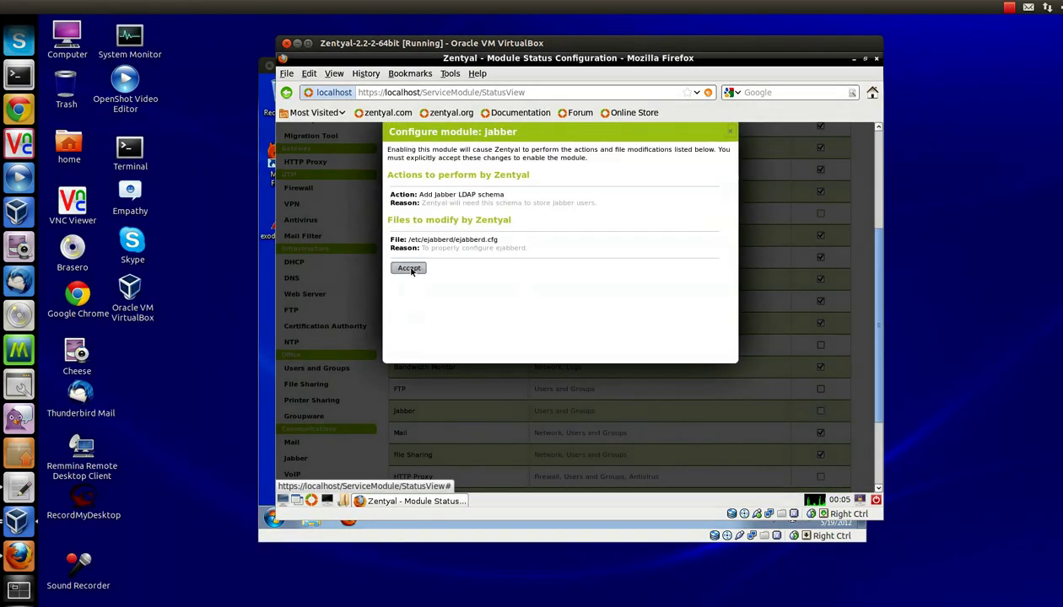
click(409, 268)
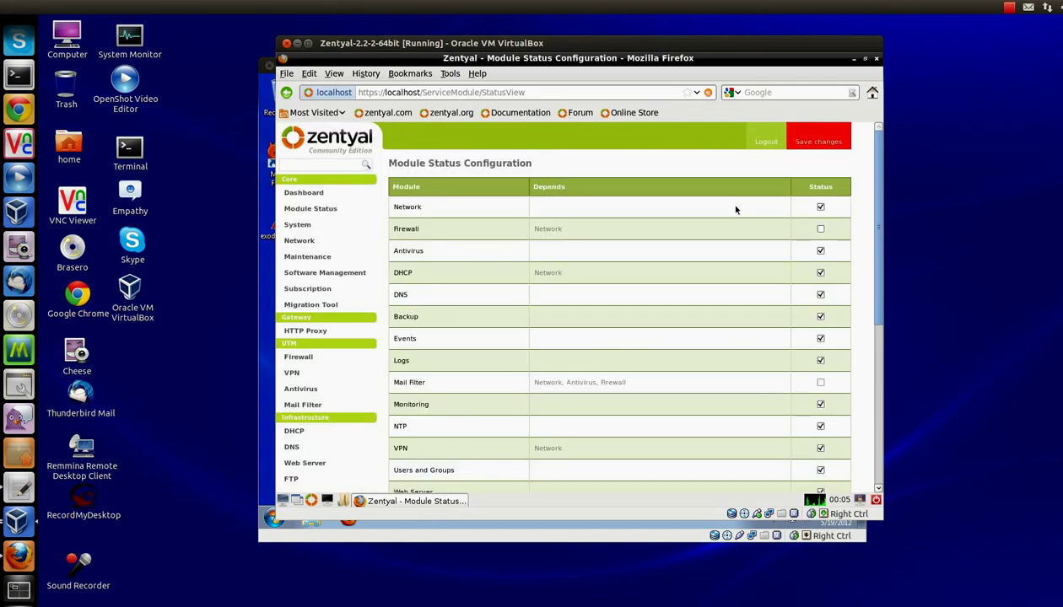
click(820, 142)
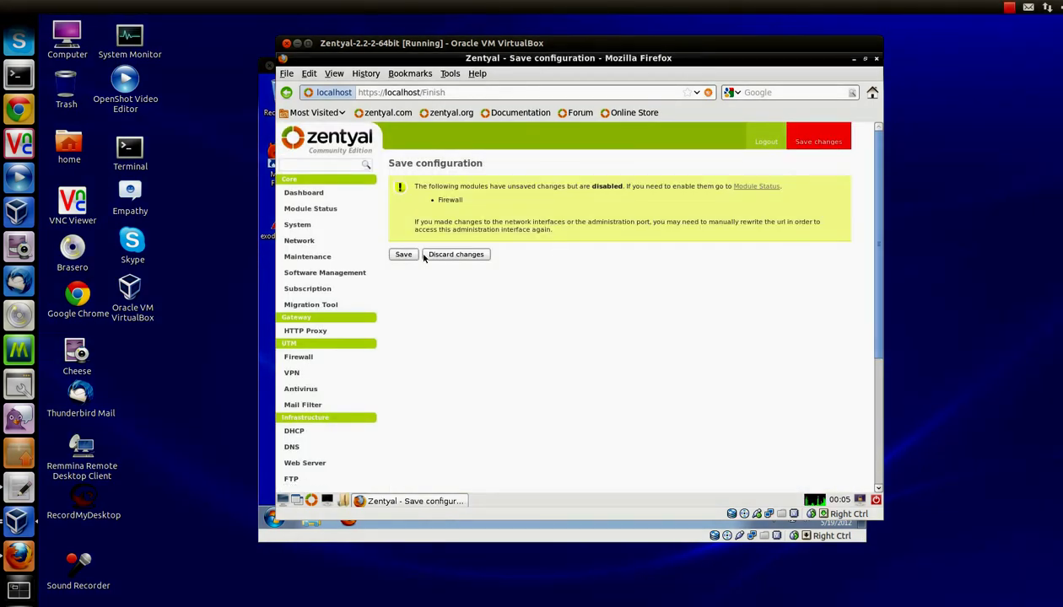
click(405, 256)
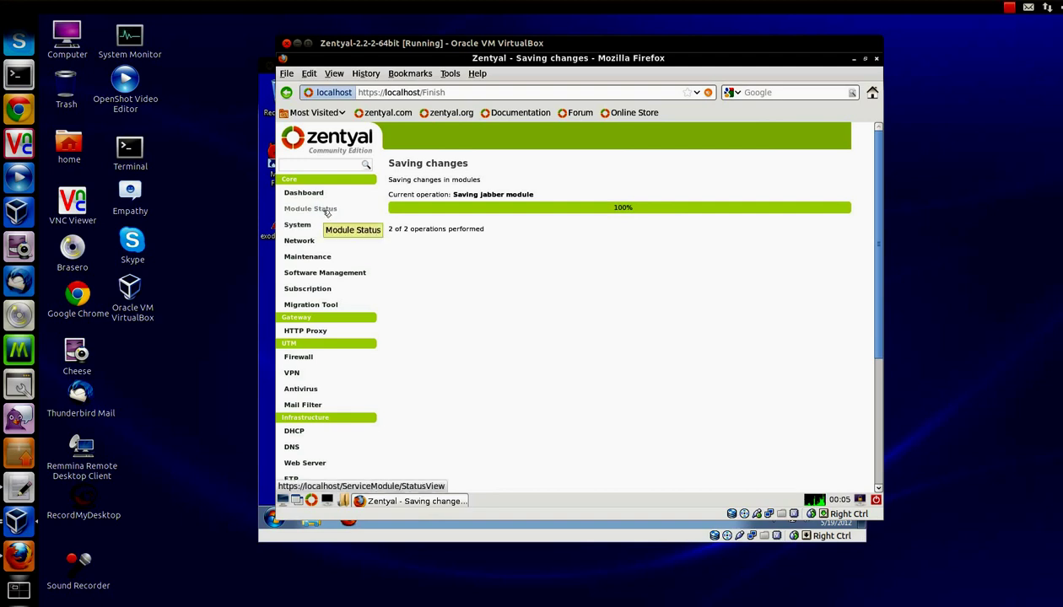
click(325, 212)
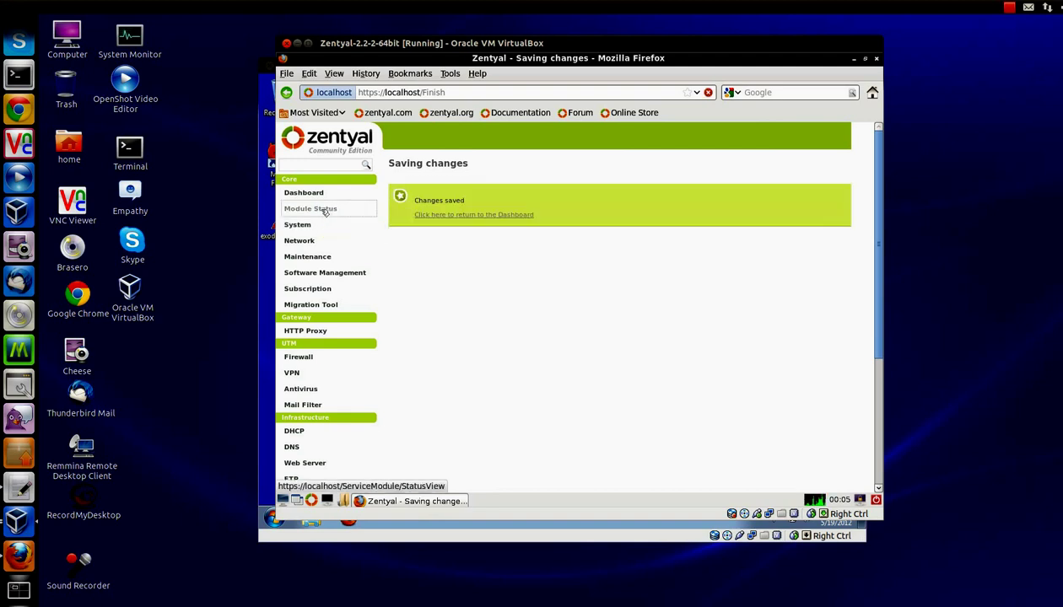
scroll(709, 338, down, 5)
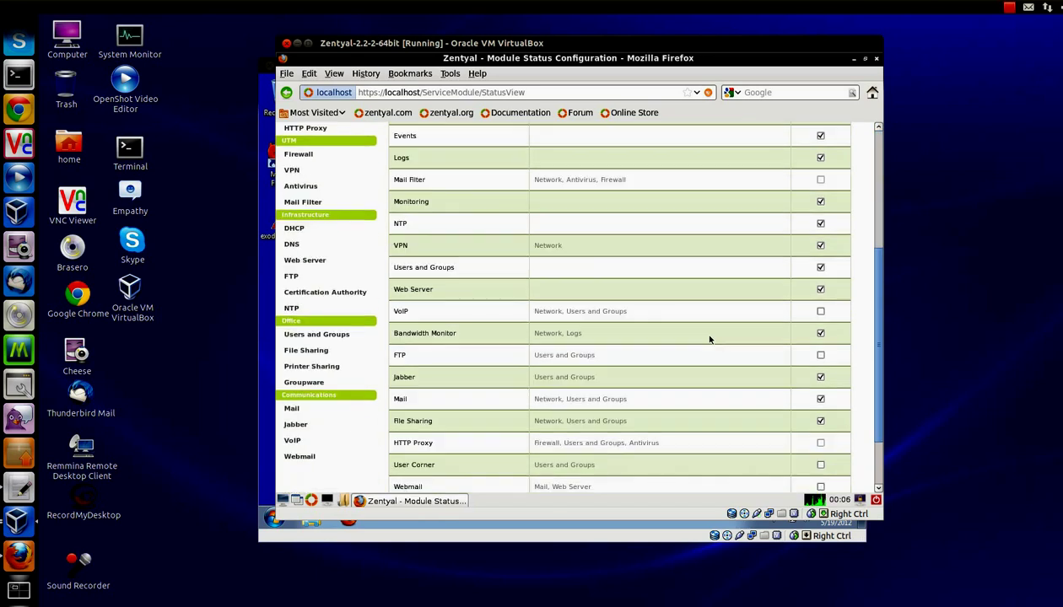
Step: Change the Jabber domain to myvmtest with SSL set to Allow SSL, then save the configuration
click(304, 427)
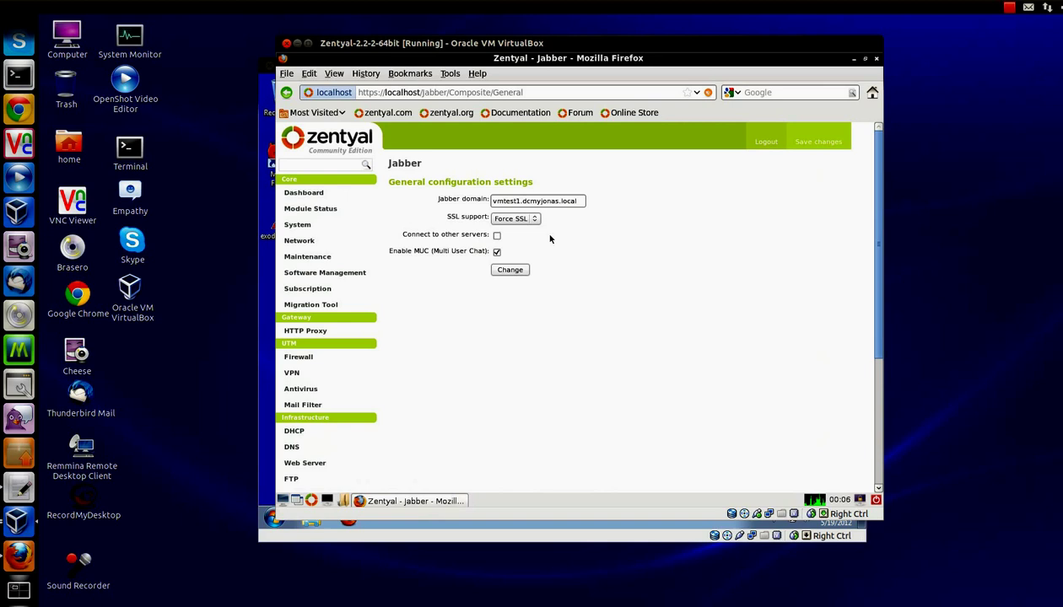
drag(574, 200, 463, 202)
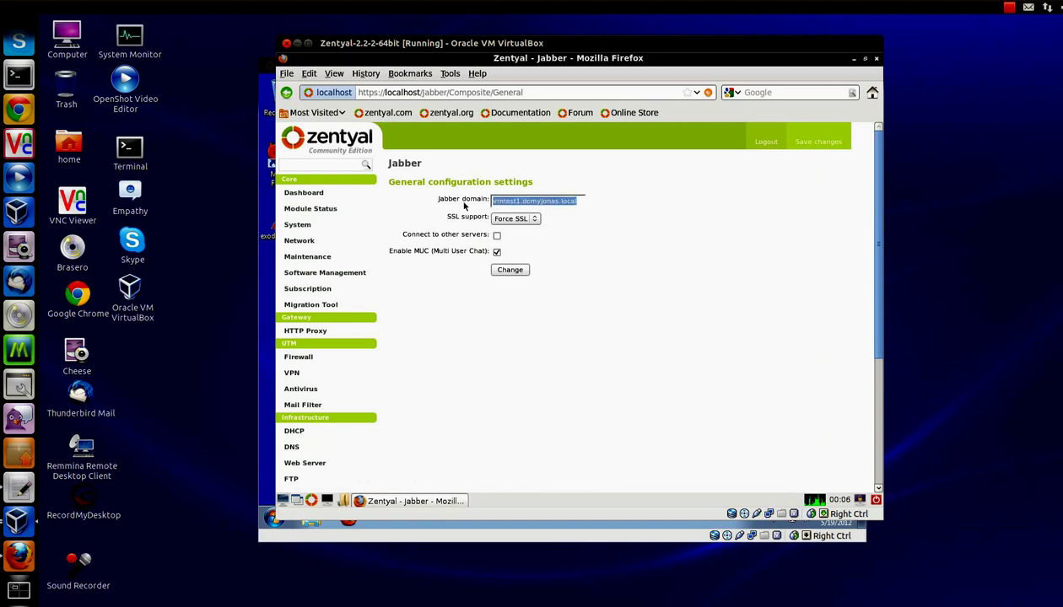
text(m)
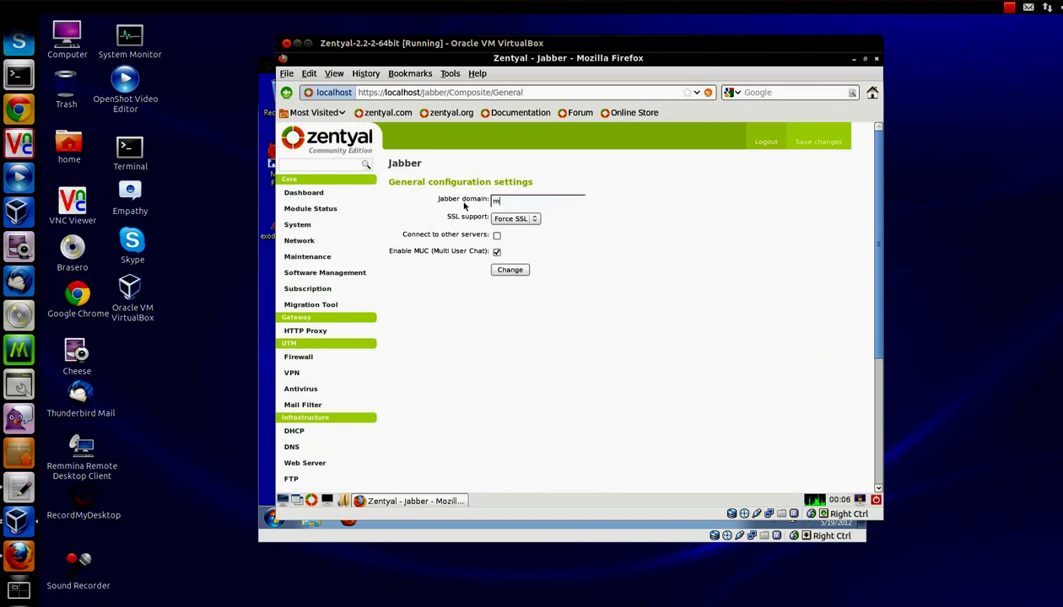
text(yvmtest)
click(528, 220)
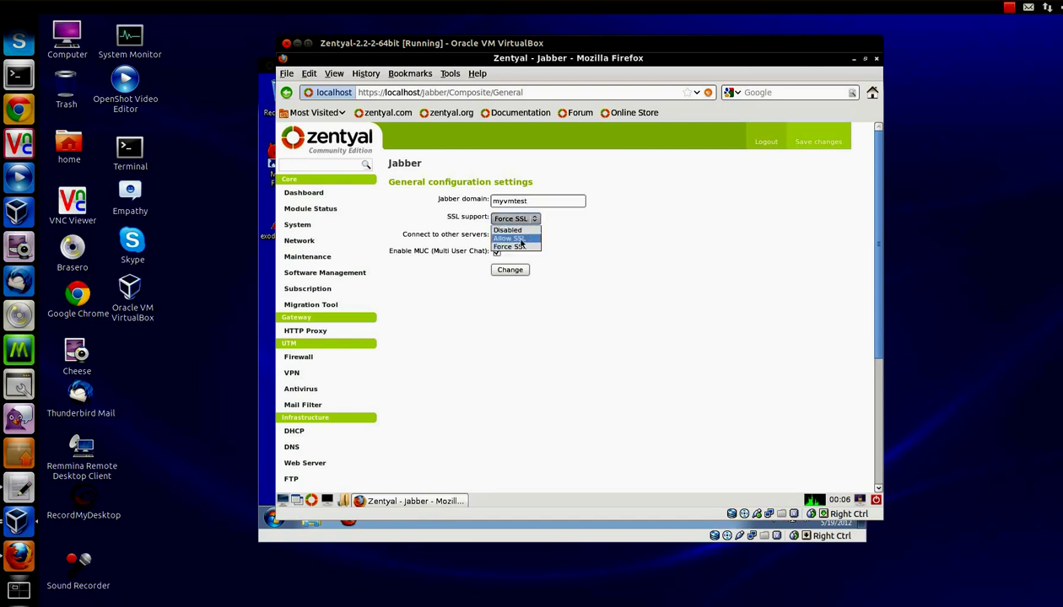
click(511, 270)
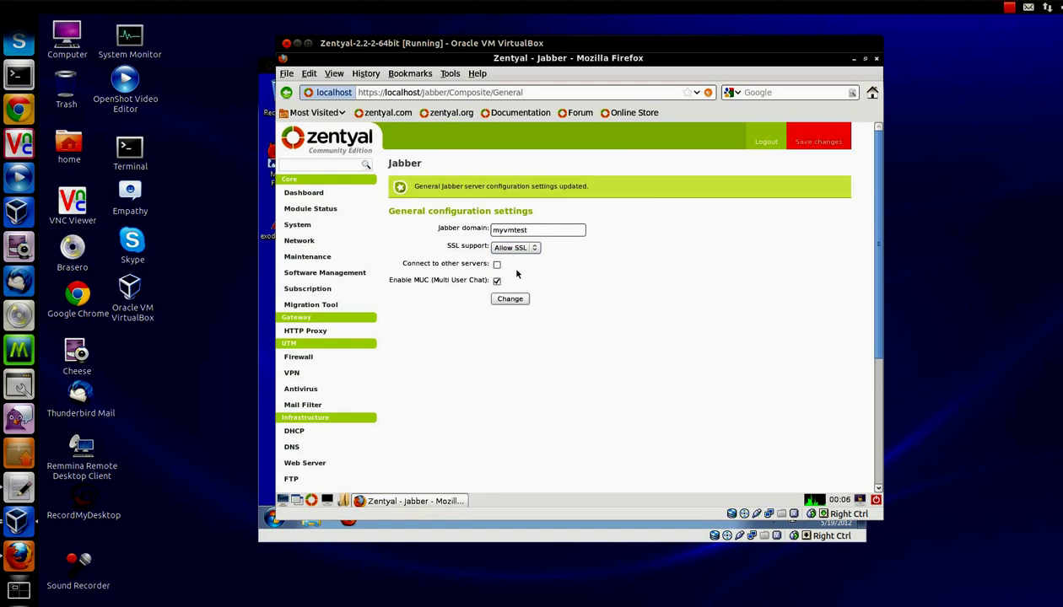
click(805, 140)
click(403, 255)
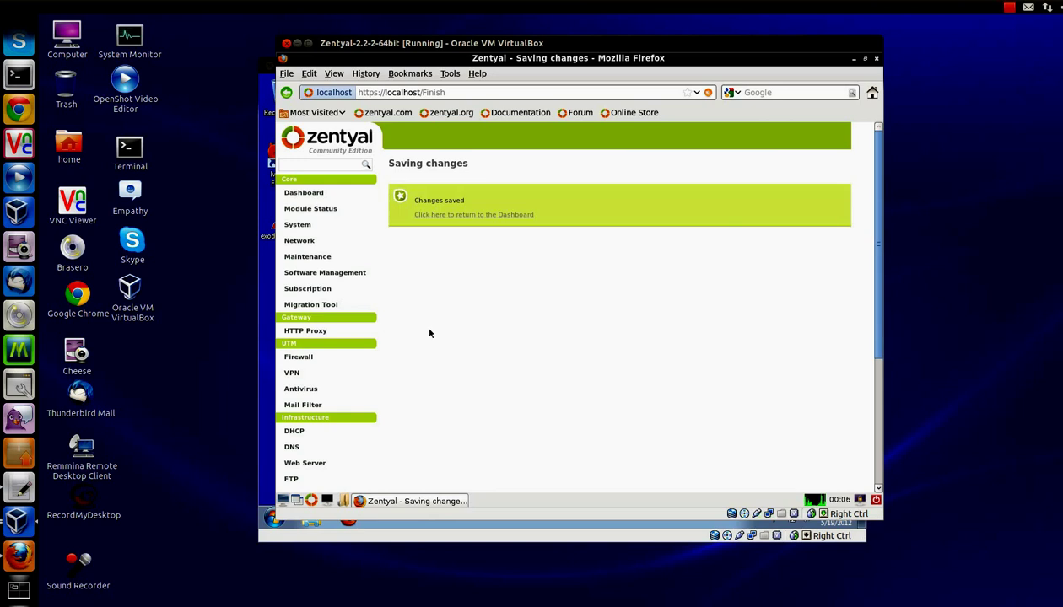
Step: Set the first listed user's Jabber account to Enabled
scroll(429, 332, down, 3)
click(296, 438)
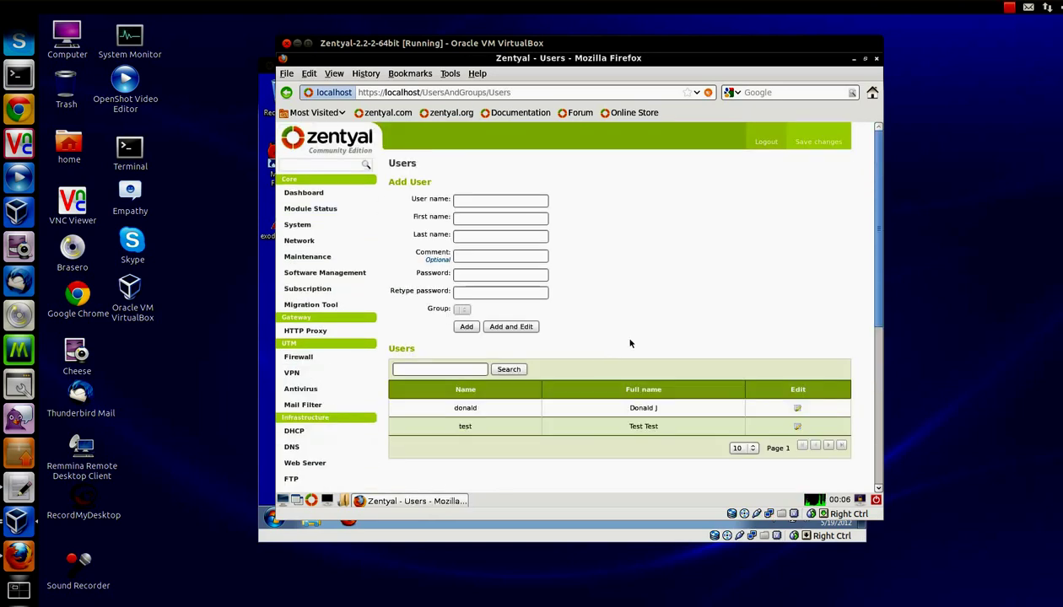
scroll(607, 342, down, 1)
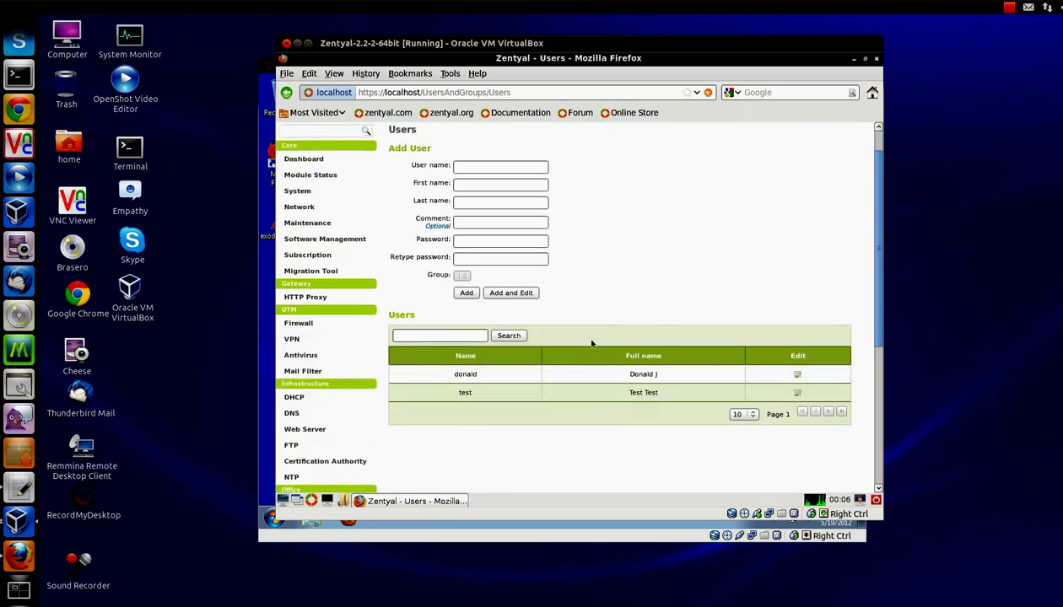
click(797, 374)
scroll(542, 297, down, 2)
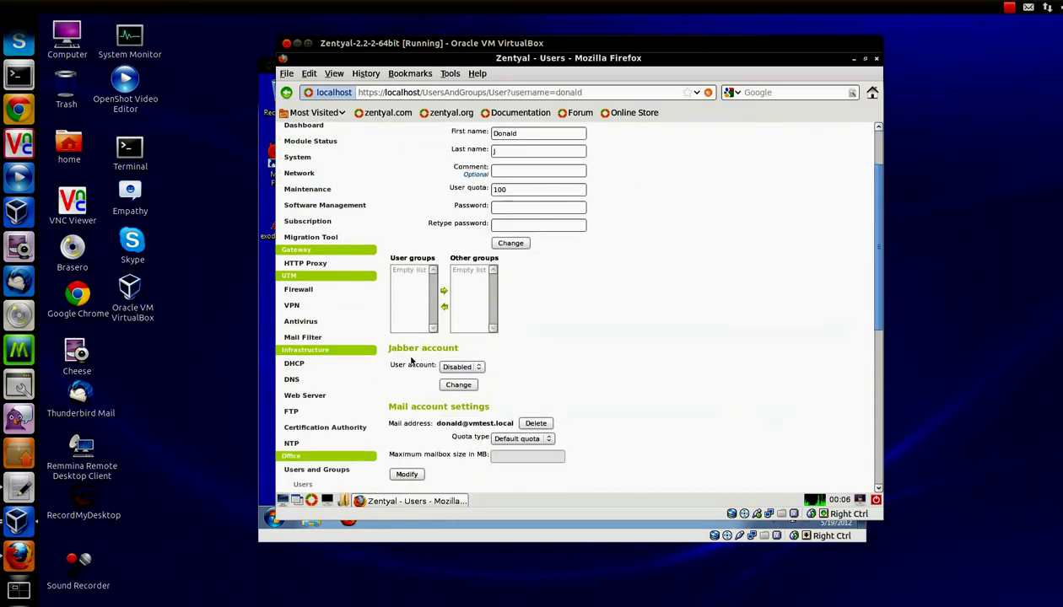
click(474, 367)
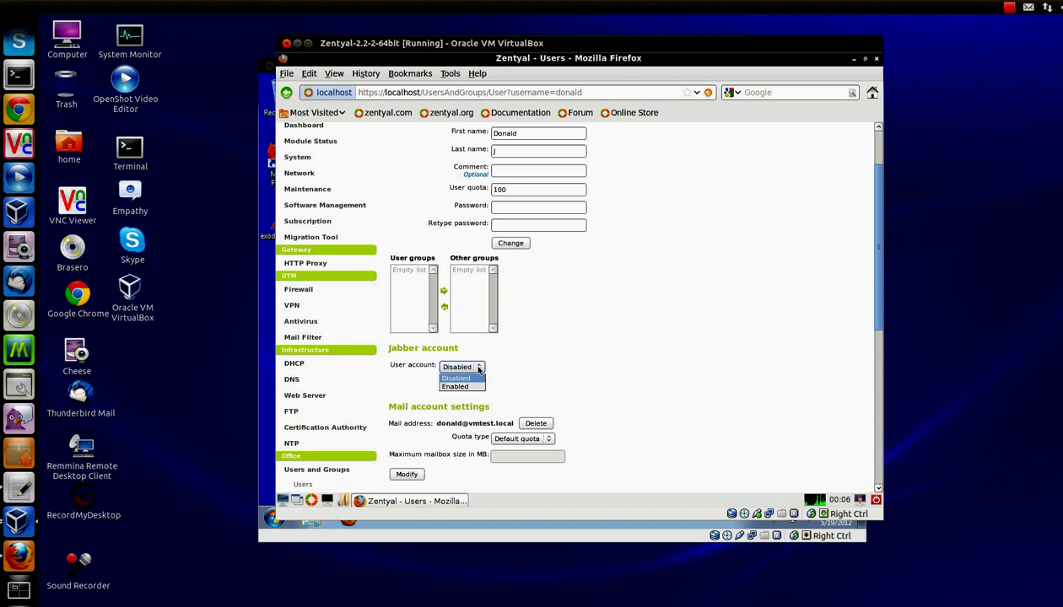
click(461, 385)
click(459, 386)
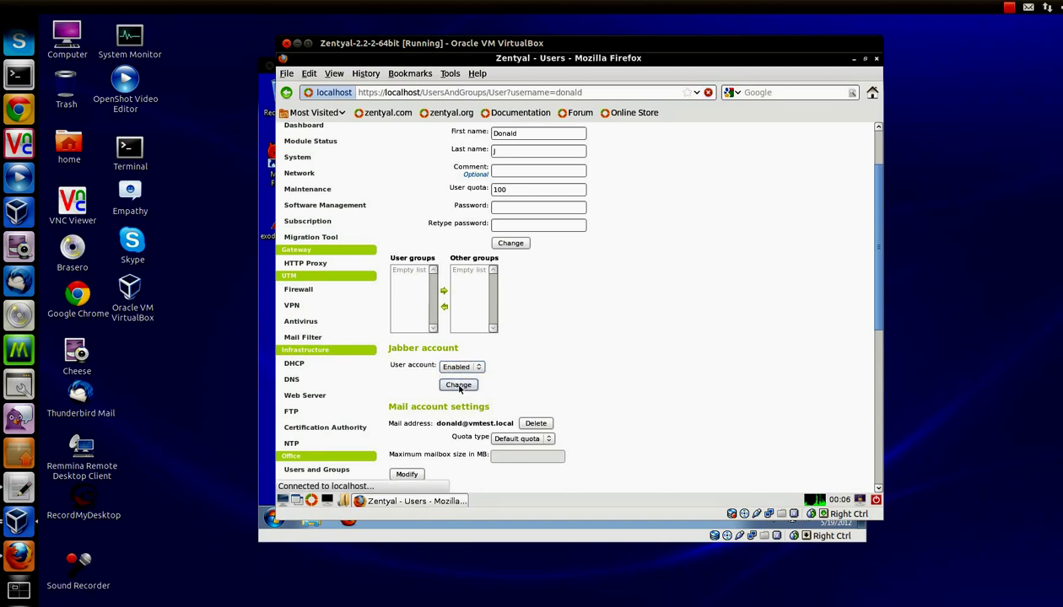
Step: Grant that user Jabber administration rights and save the configuration
scroll(524, 368, down, 3)
click(471, 351)
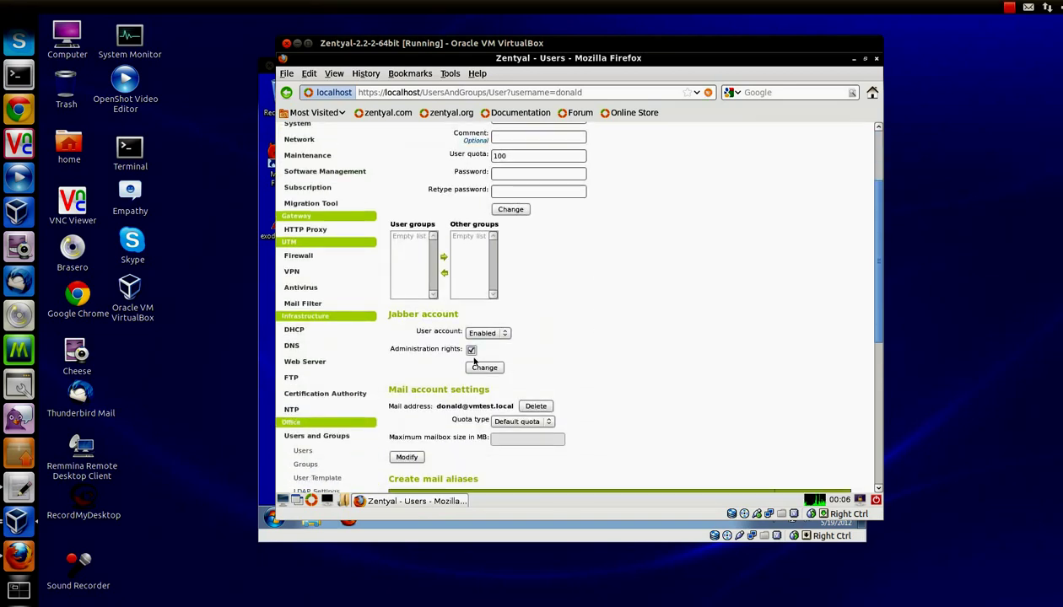
click(484, 369)
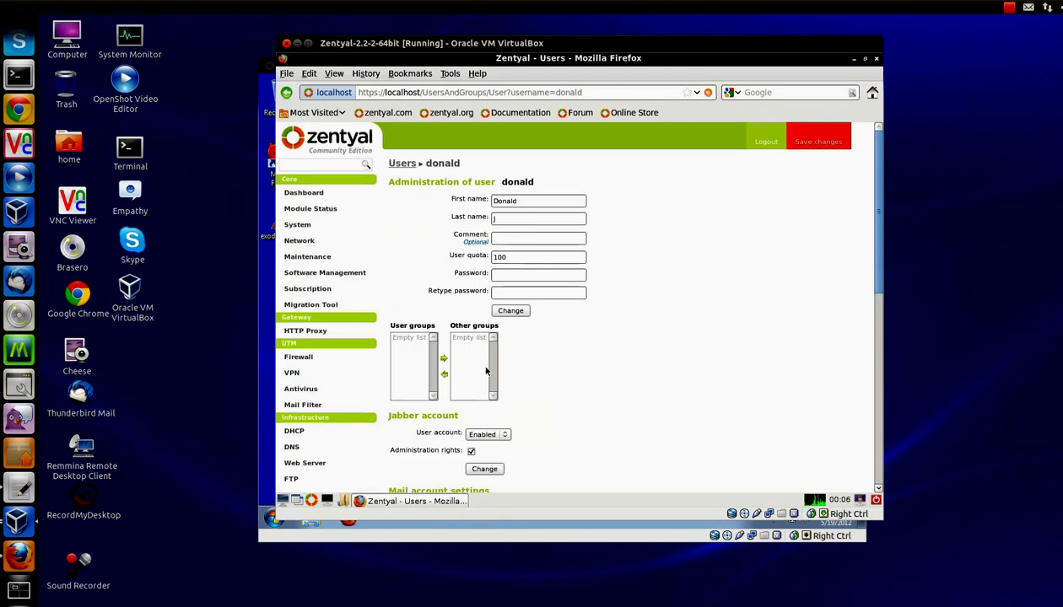
click(822, 142)
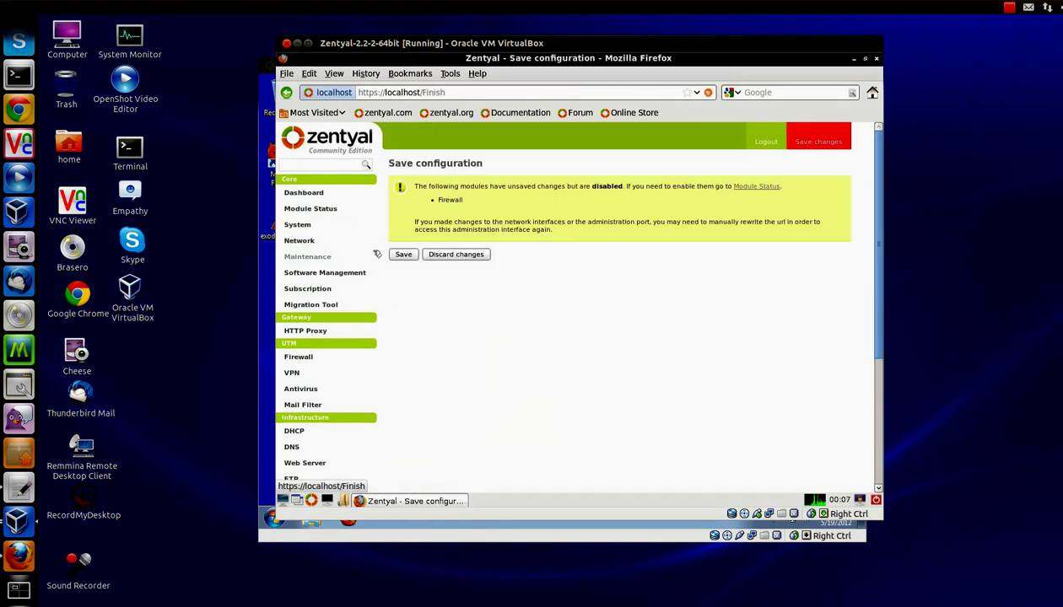
click(403, 254)
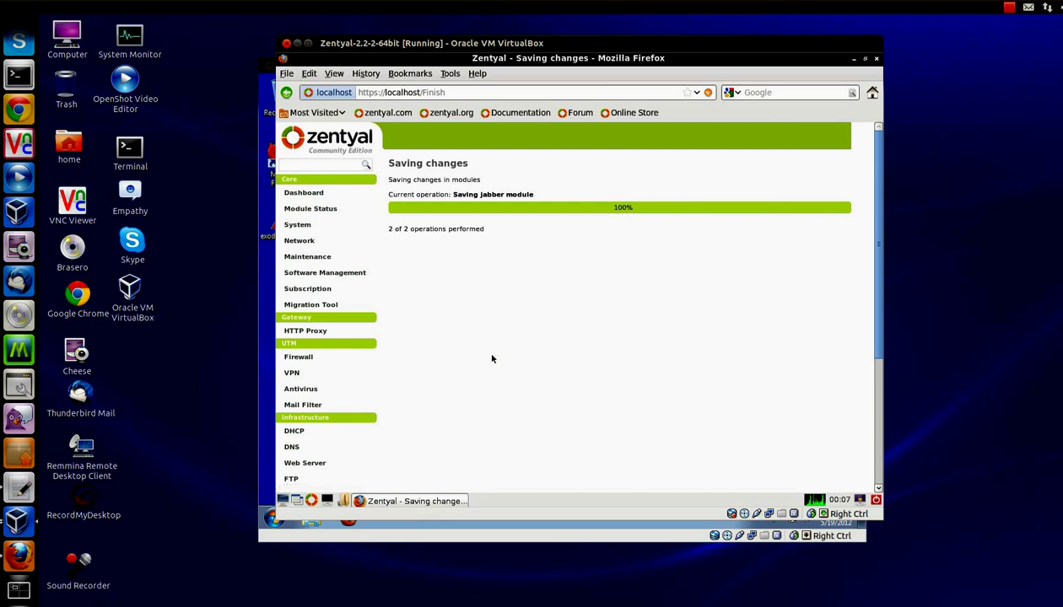
scroll(491, 358, down, 3)
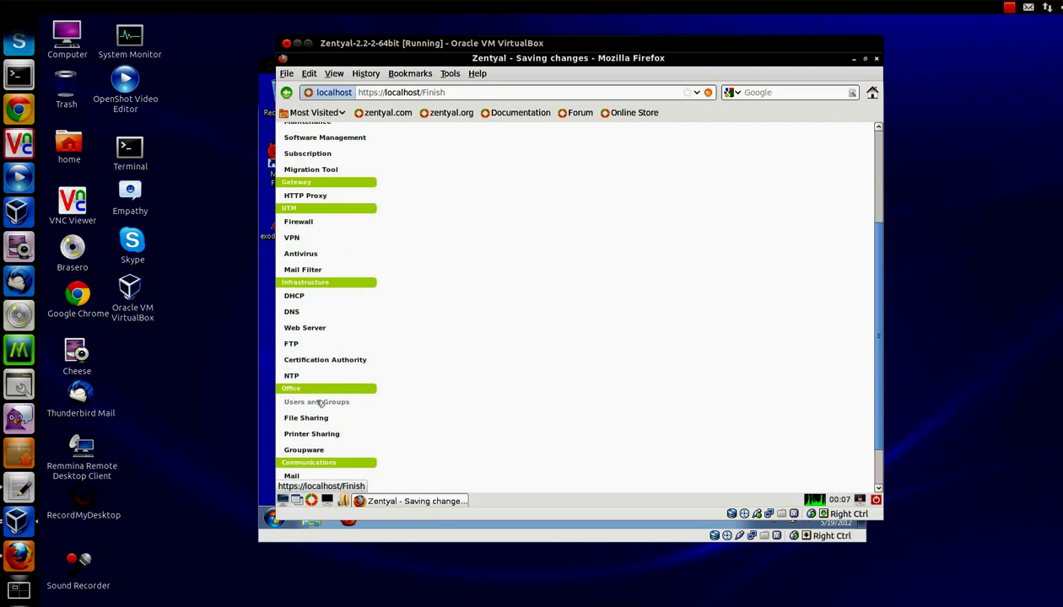
Step: Set the Jabber account of user test to Enabled
click(306, 403)
click(321, 419)
scroll(506, 405, down, 2)
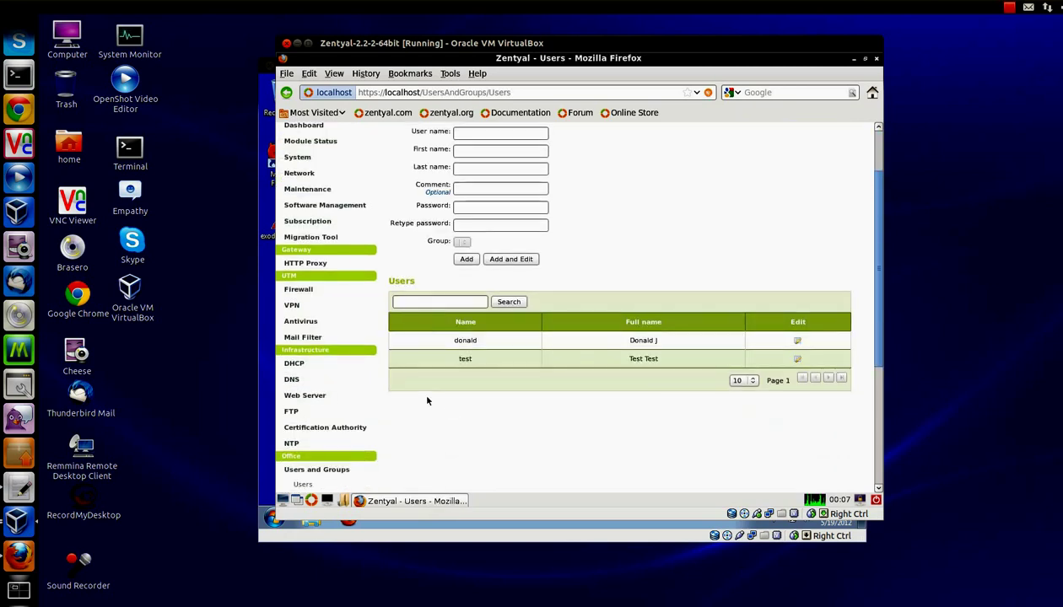
click(796, 360)
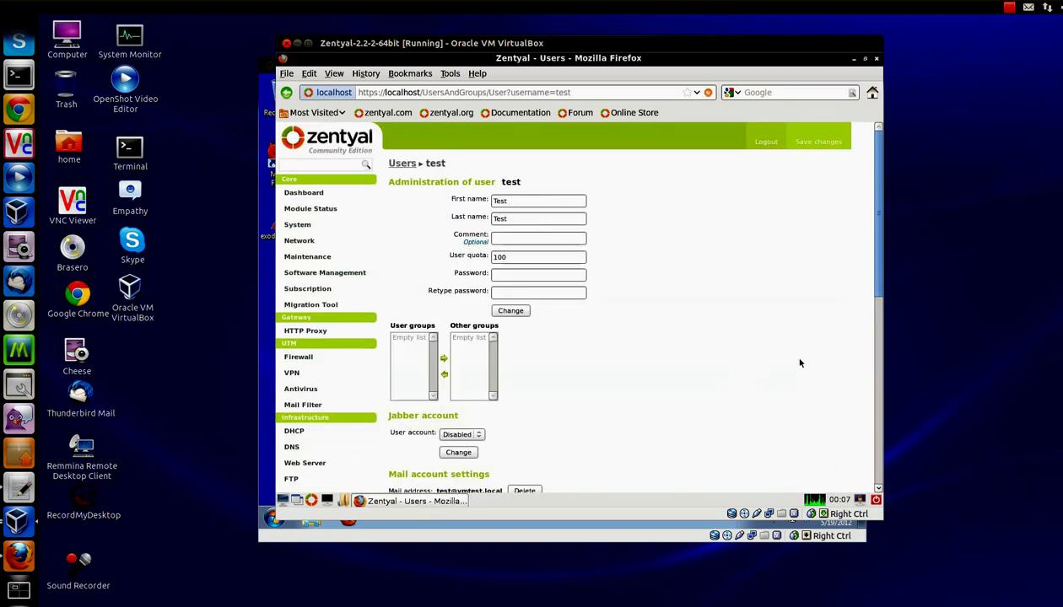
scroll(633, 360, down, 2)
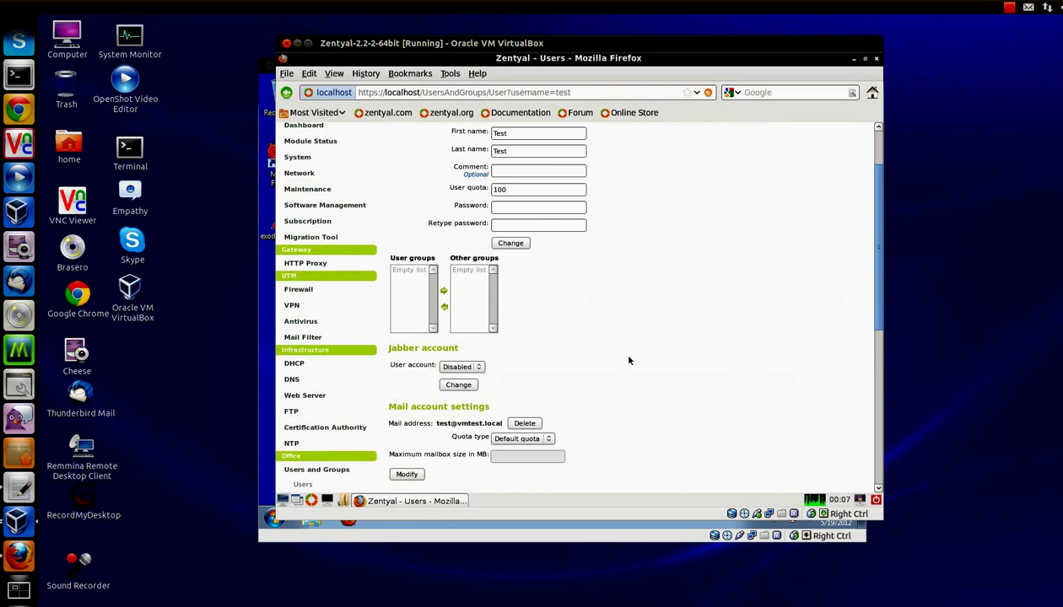
click(478, 367)
click(463, 378)
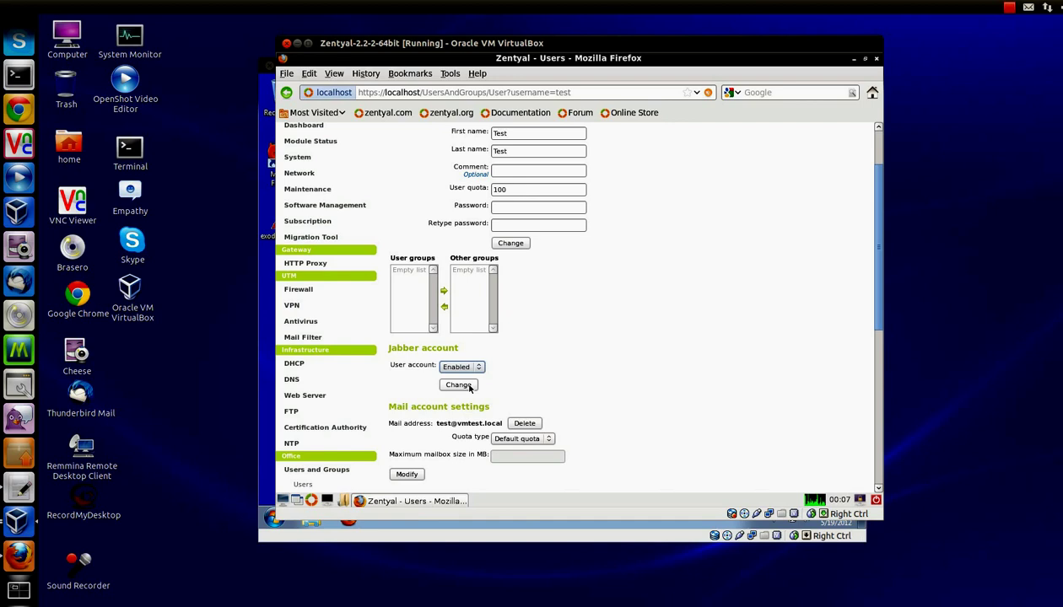
click(460, 385)
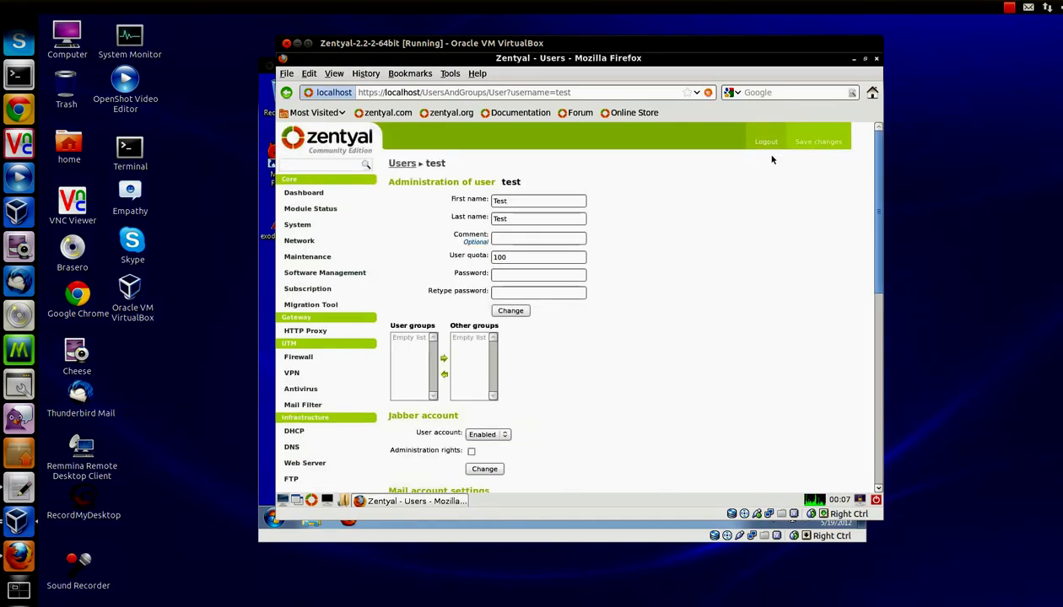
Step: Save the configuration and log out of Zentyal to the login page
click(830, 145)
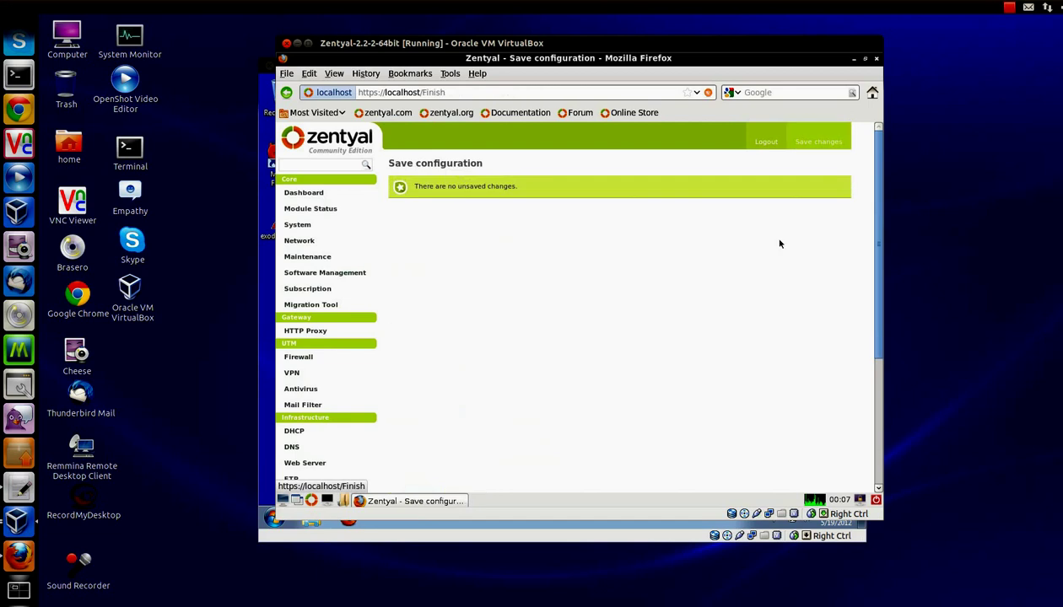
click(766, 142)
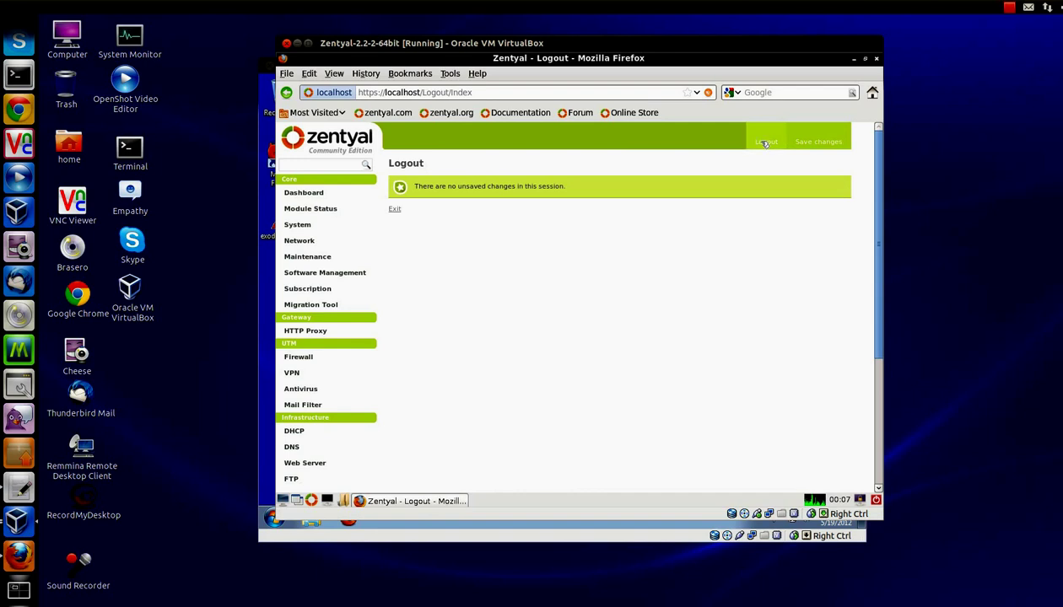
click(394, 208)
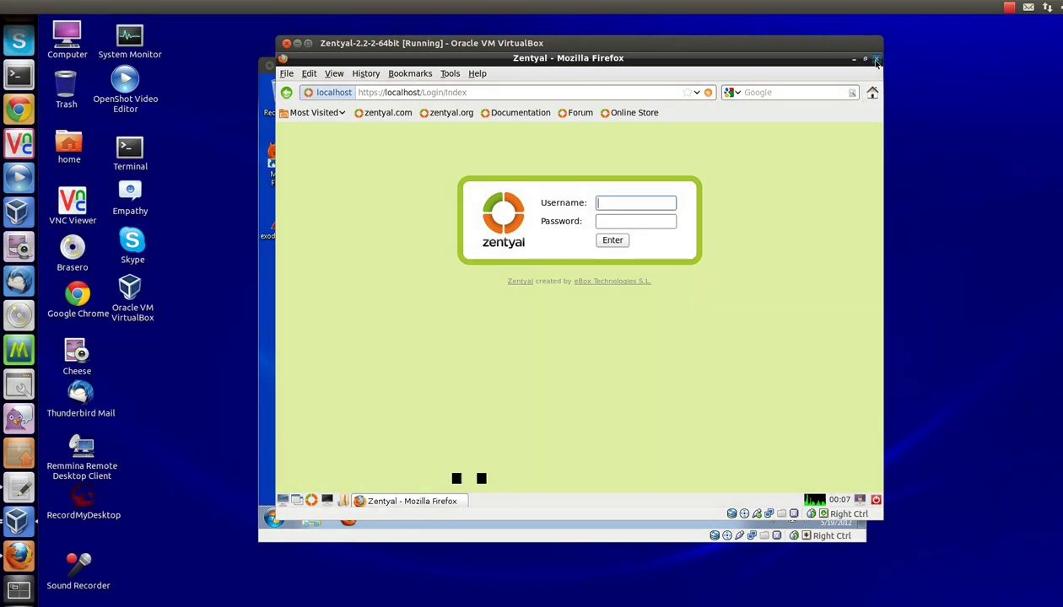
Step: Close Firefox and open a root shell in the User Console with su
click(877, 61)
double_click(318, 181)
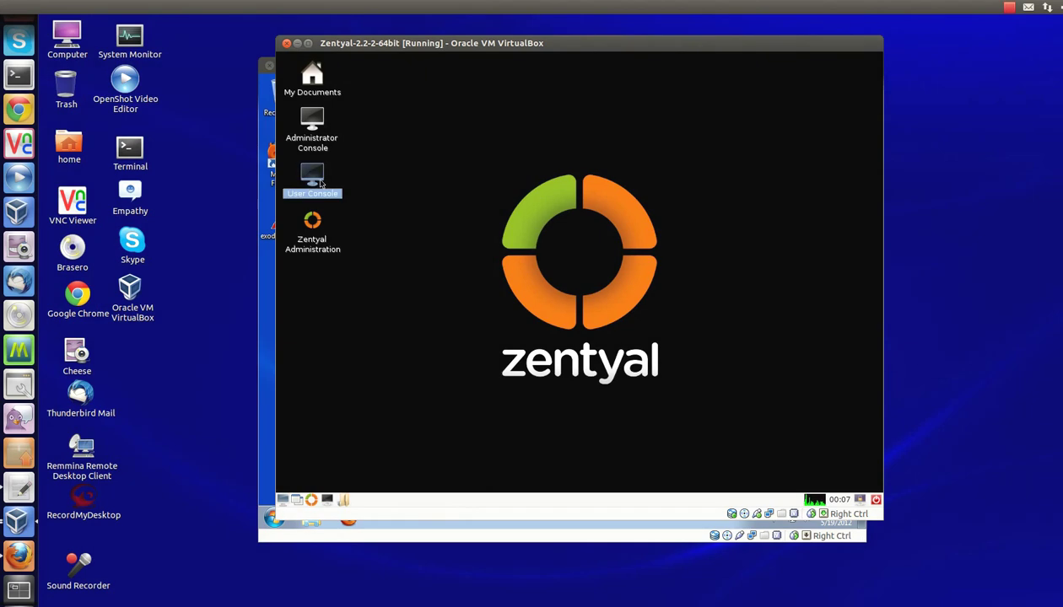
text(su)
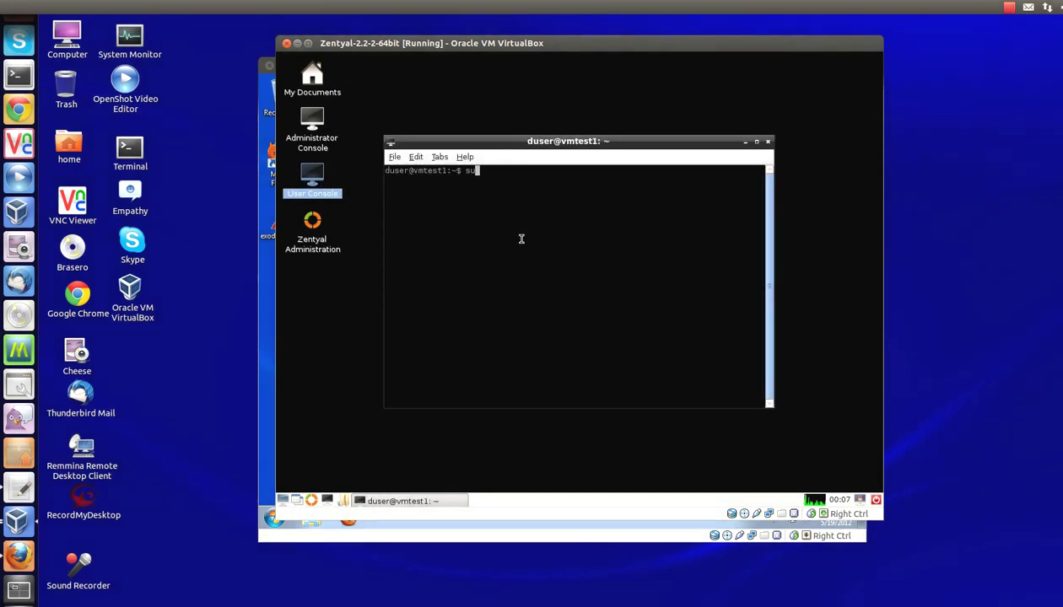
key(Return)
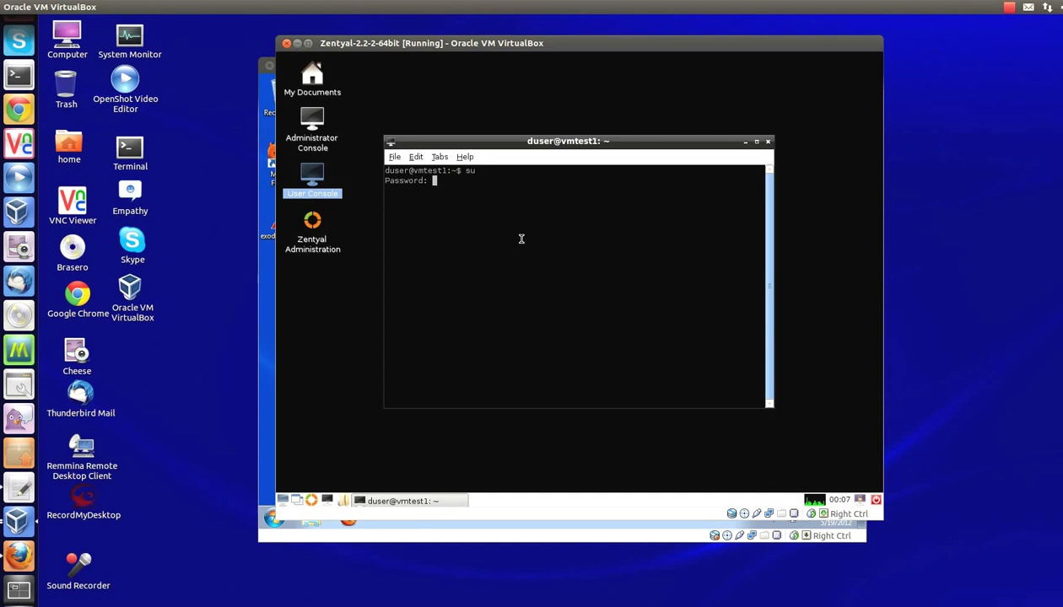
key(Return)
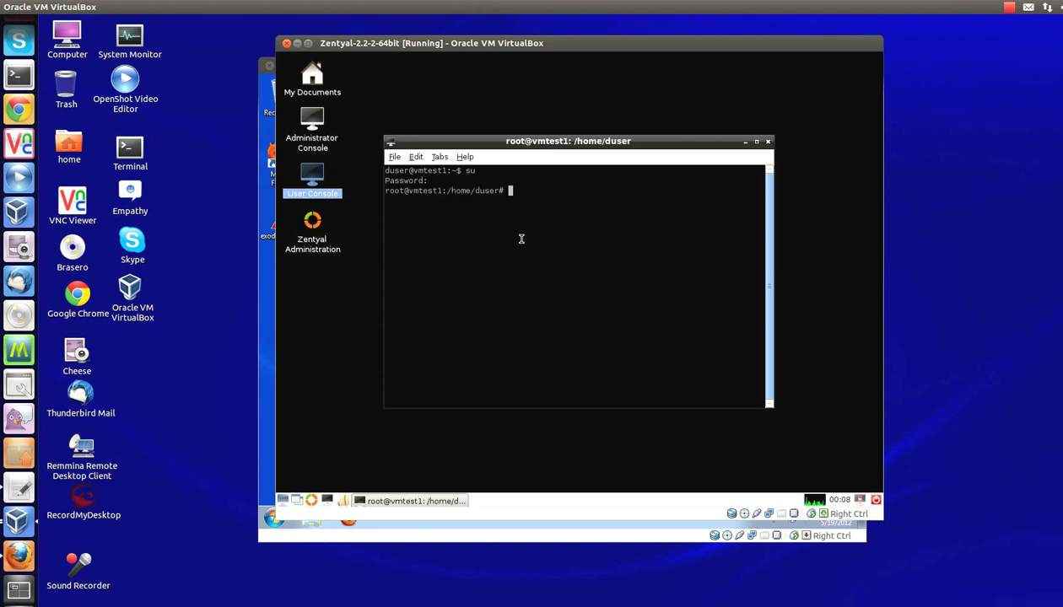
Step: Add donald to the admin group with adduser donald admin, then reopen the Zentyal login page
text(adduser donal)
text(d admin)
key(Return)
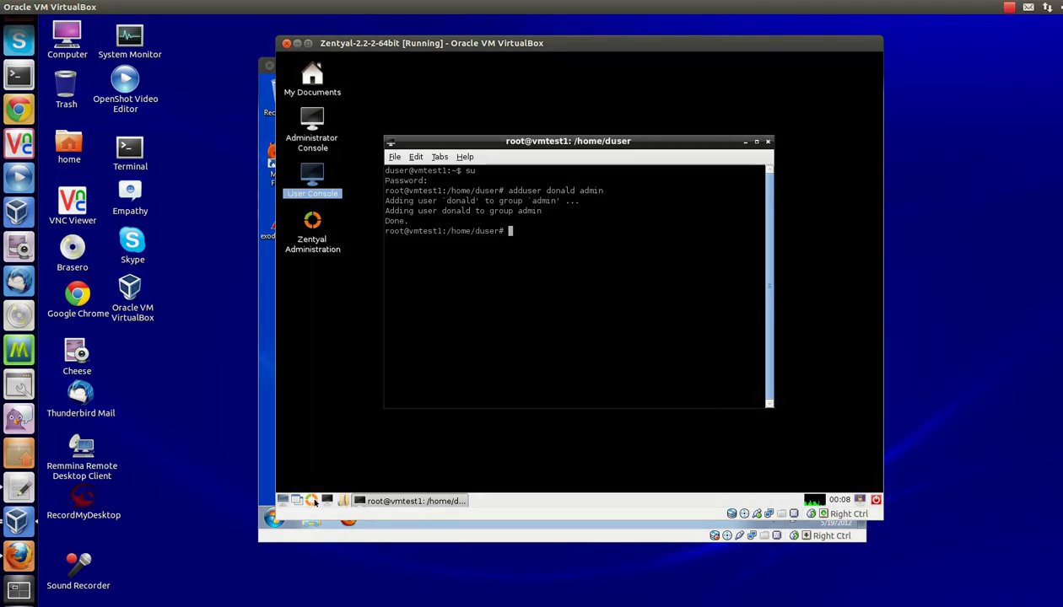
click(321, 501)
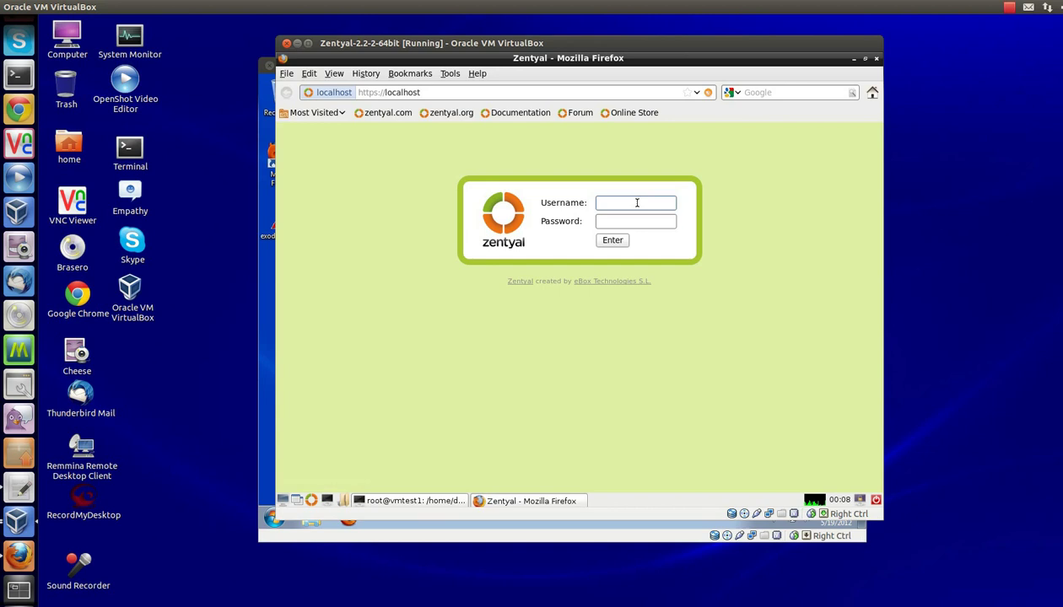
text(donald)
key(Tab)
text(***)
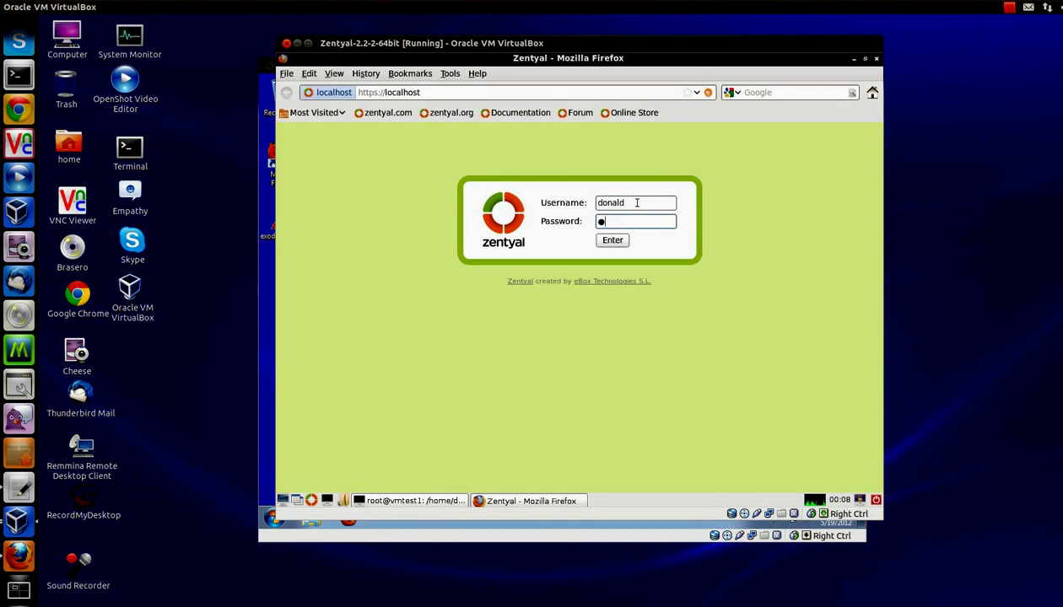
text(*******)
key(Return)
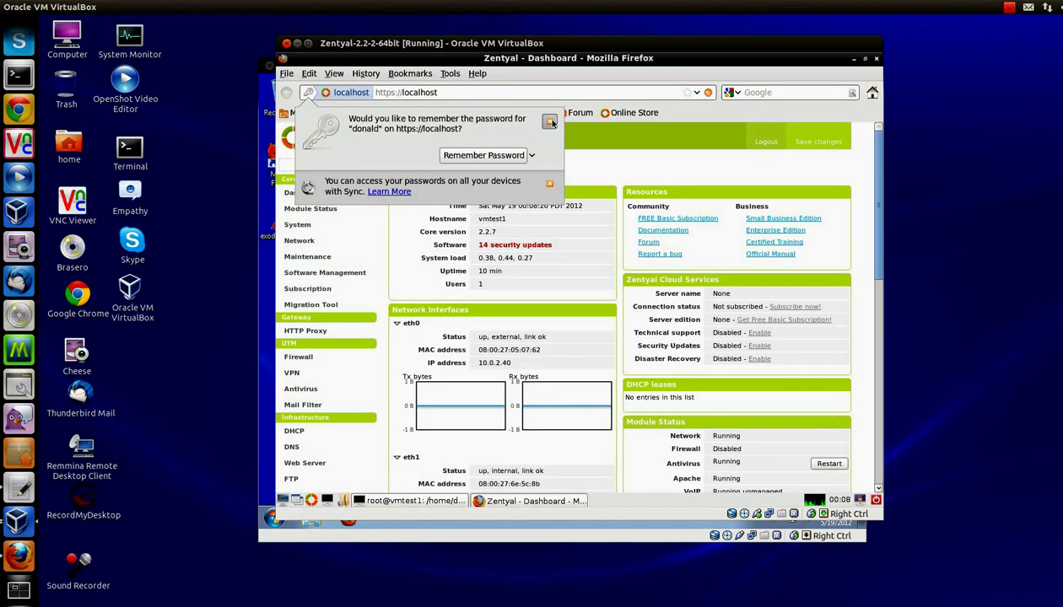
click(550, 122)
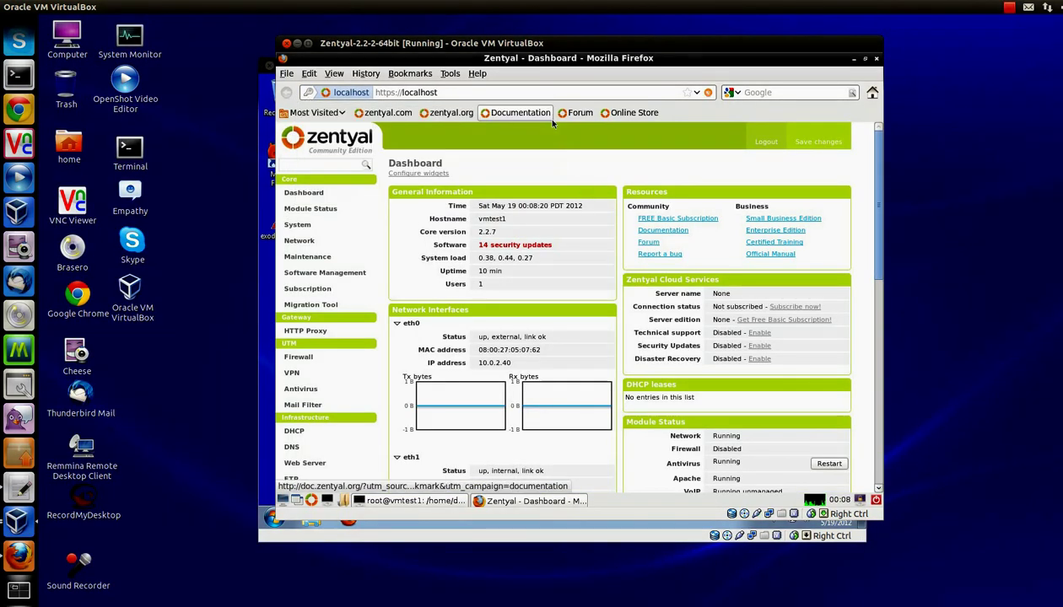
click(768, 143)
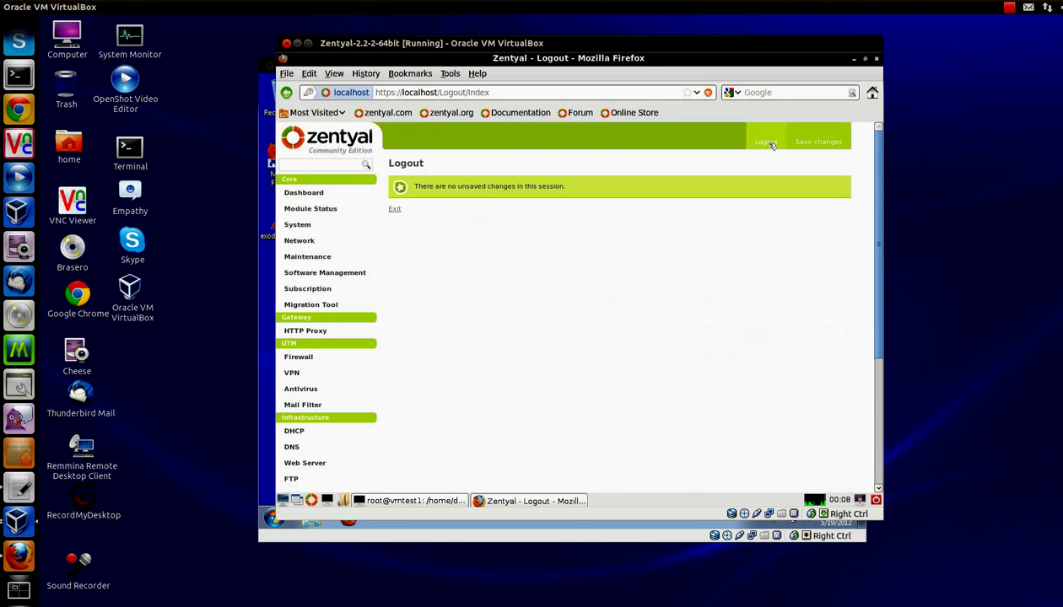
click(397, 209)
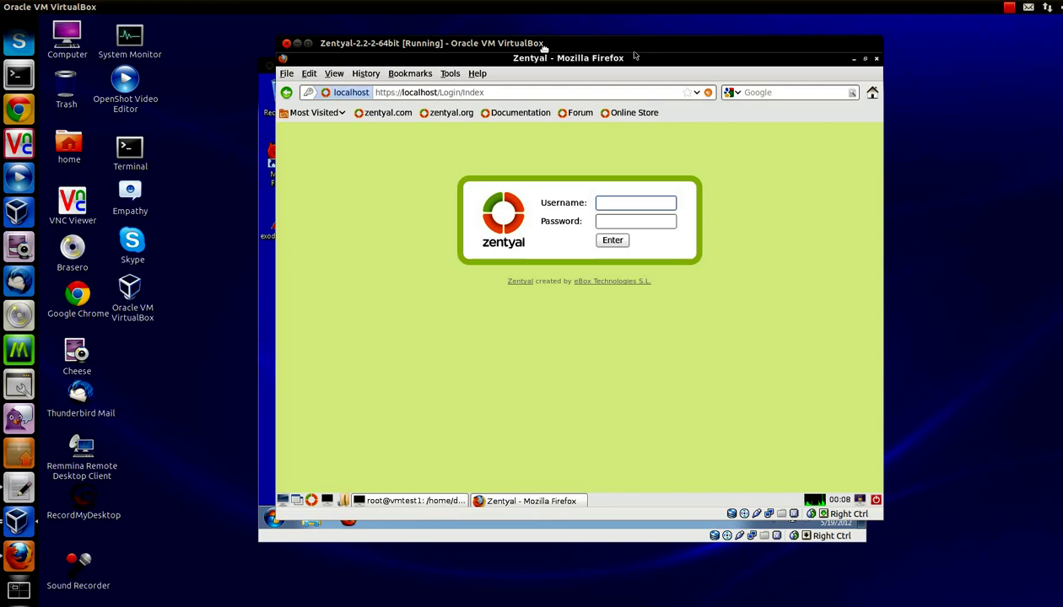
Step: Hide the Zentyal VM window and select the exodus_0.10.0 installer on the Windows 7 desktop
drag(544, 44, 607, 48)
click(361, 43)
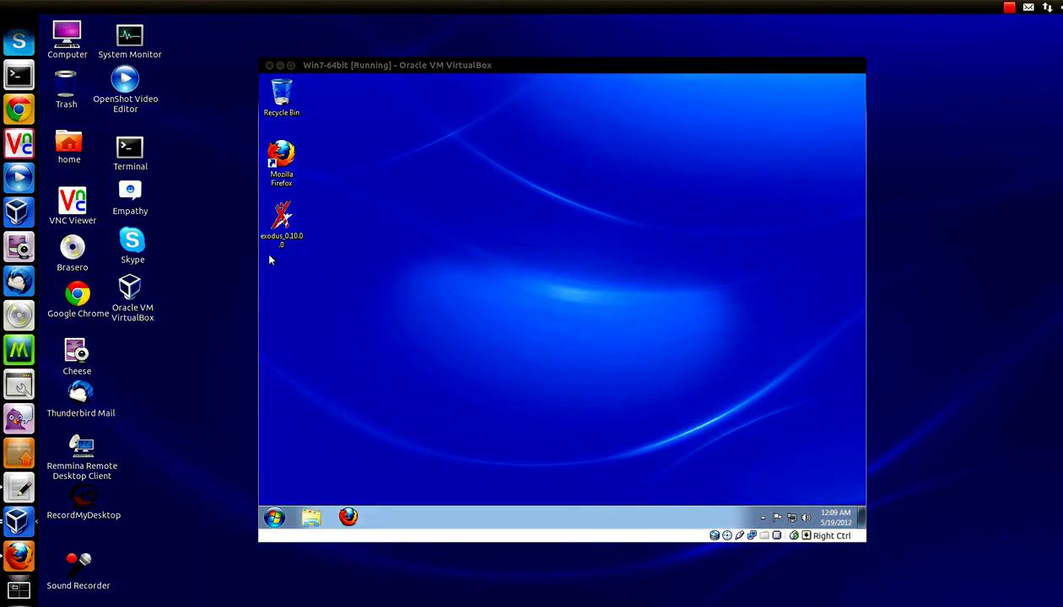
click(270, 245)
mouse_move(270, 245)
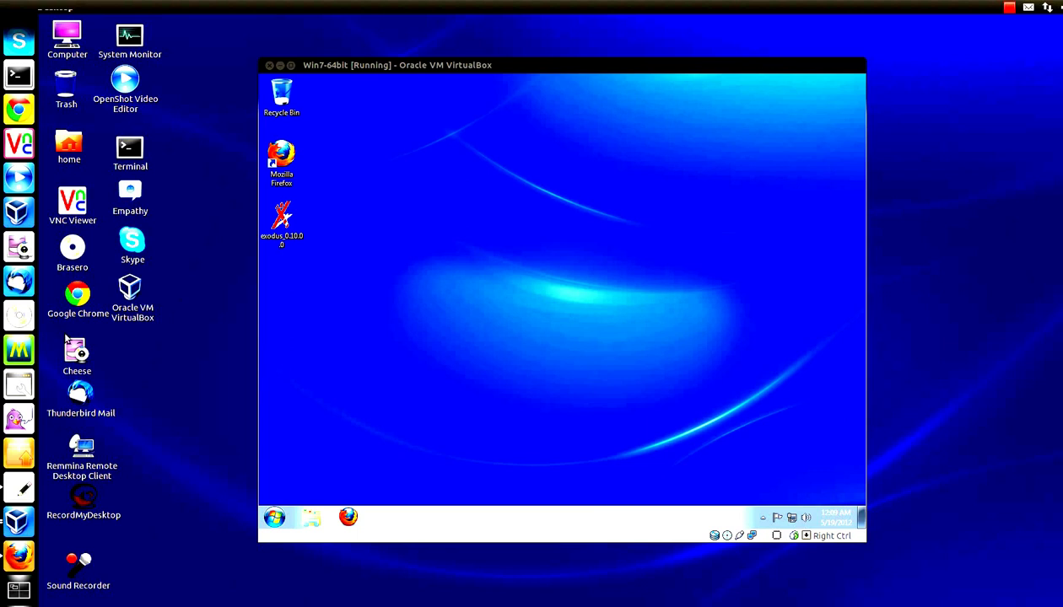
click(22, 384)
scroll(22, 384, up, 4)
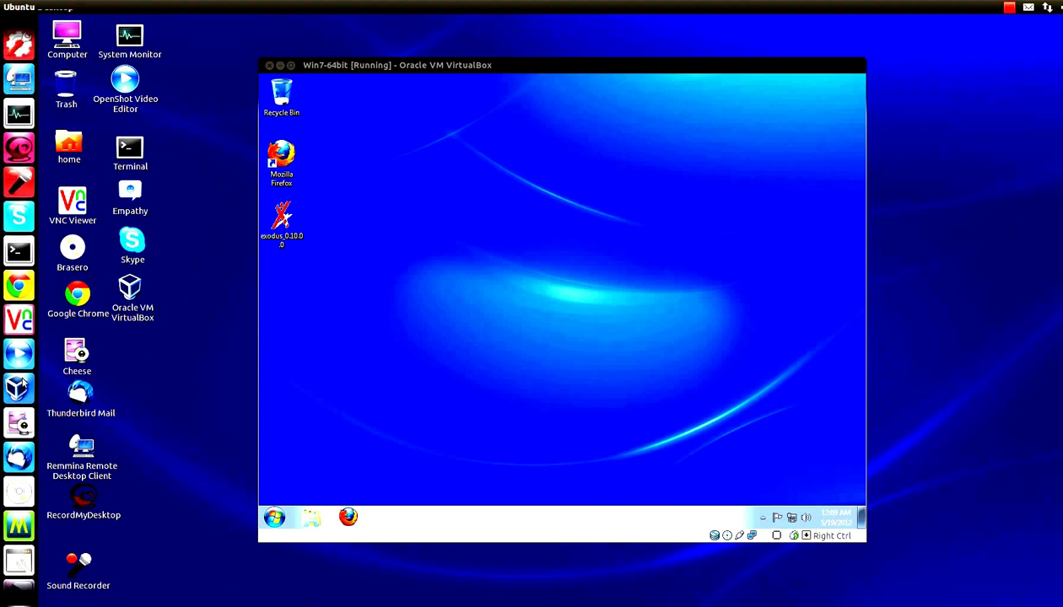
scroll(13, 437, down, 4)
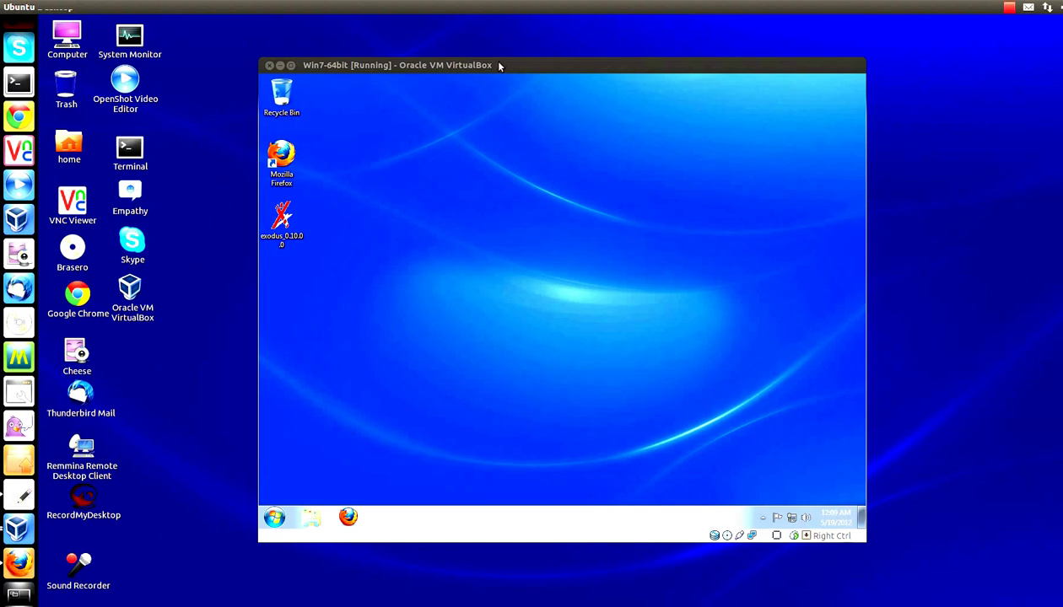
drag(498, 65, 574, 61)
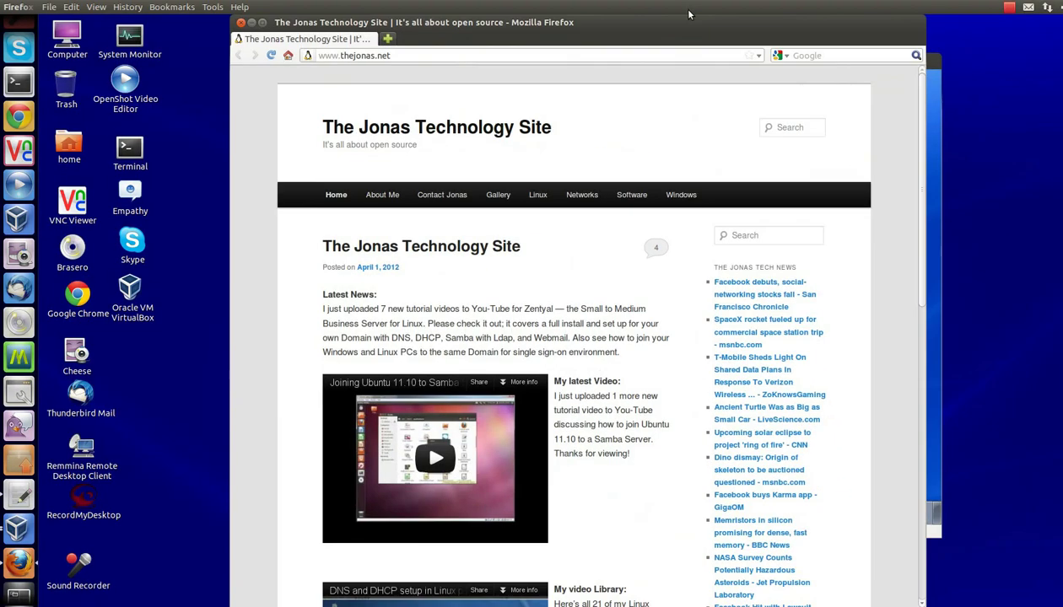
Step: Maximize Firefox and load code.google.com/p/exodus/ from the address bar
click(262, 22)
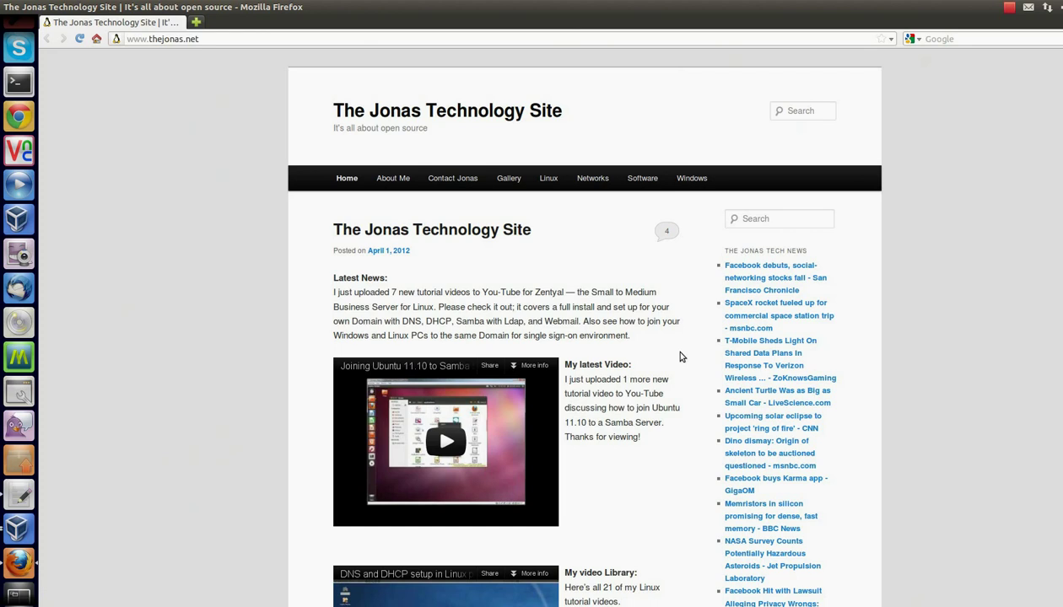
scroll(811, 360, down, 6)
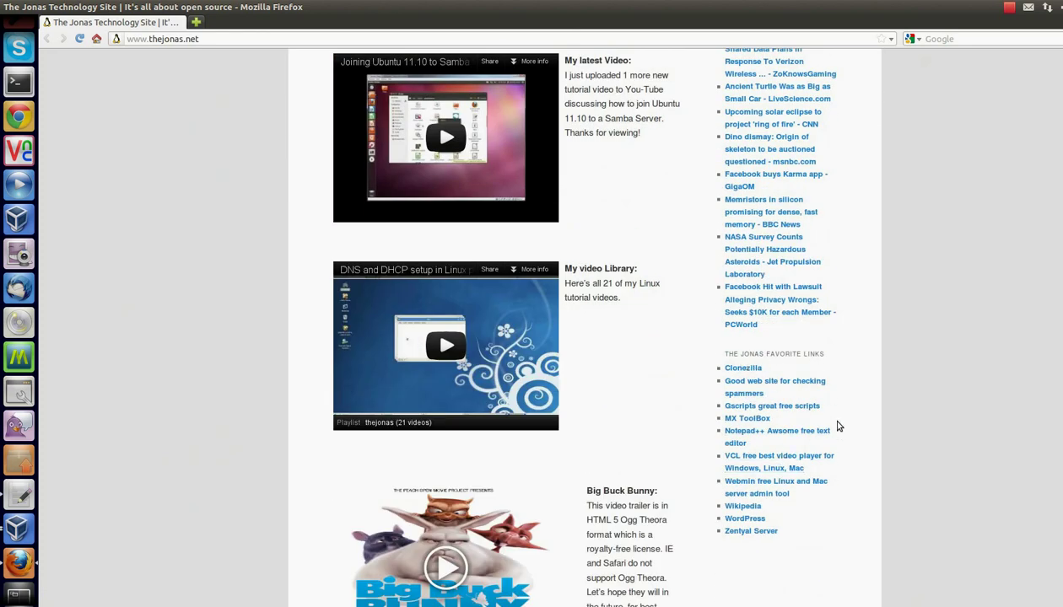
scroll(859, 416, up, 4)
scroll(858, 416, up, 3)
click(264, 42)
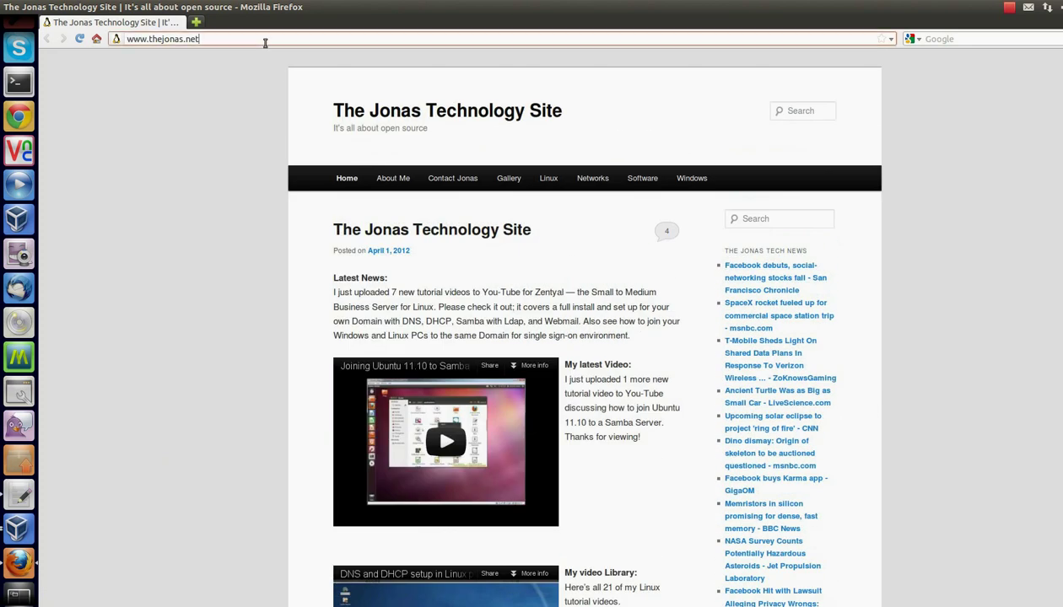
drag(265, 42, 127, 38)
right_click(170, 37)
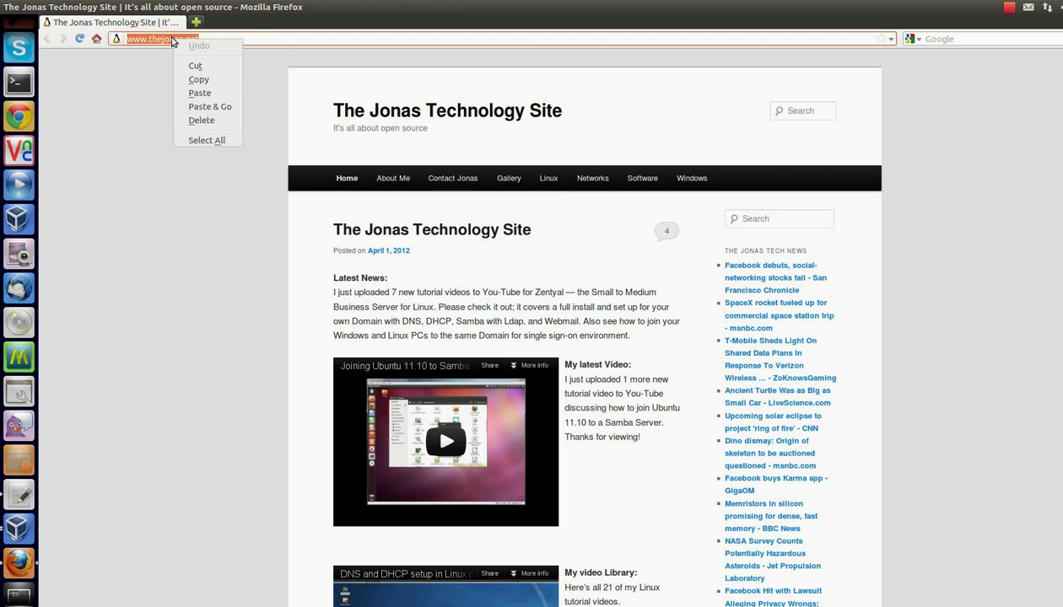
click(185, 97)
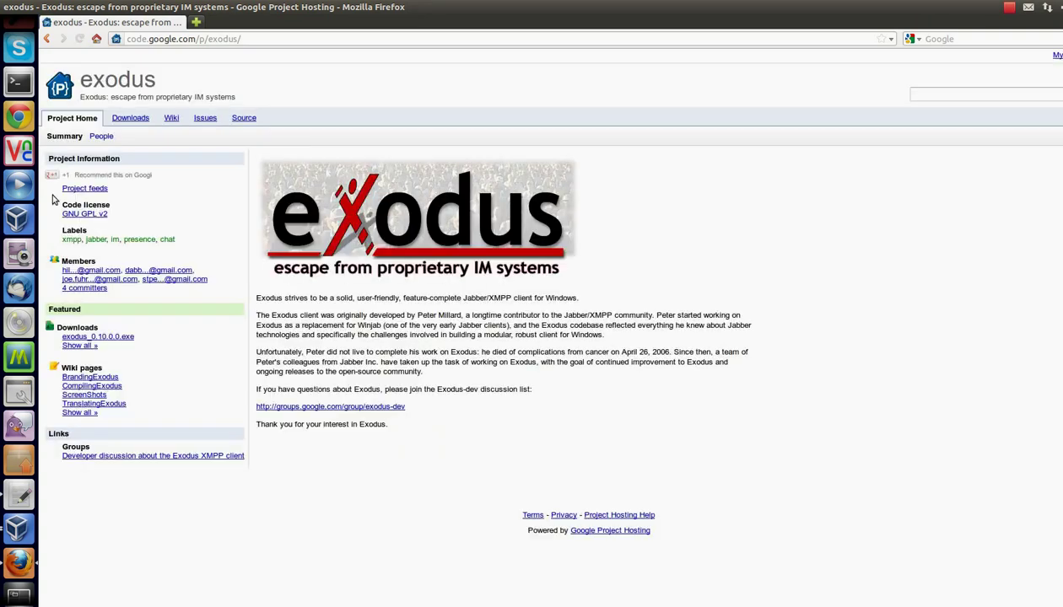
Step: Open the Exodus Downloads list, then minimize Firefox to reveal the Windows 7 VM
click(131, 119)
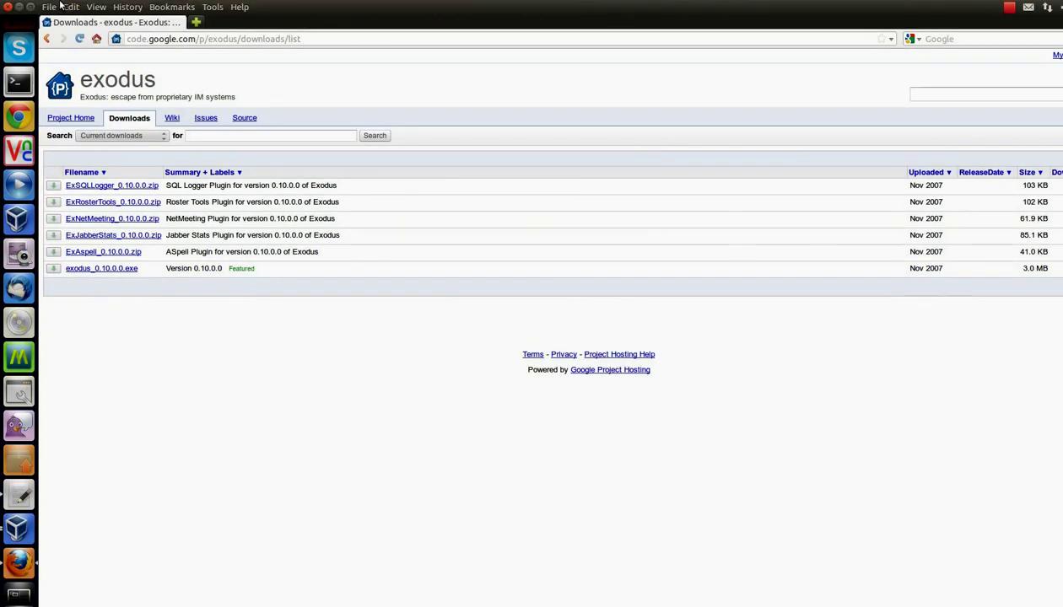
click(30, 8)
click(252, 22)
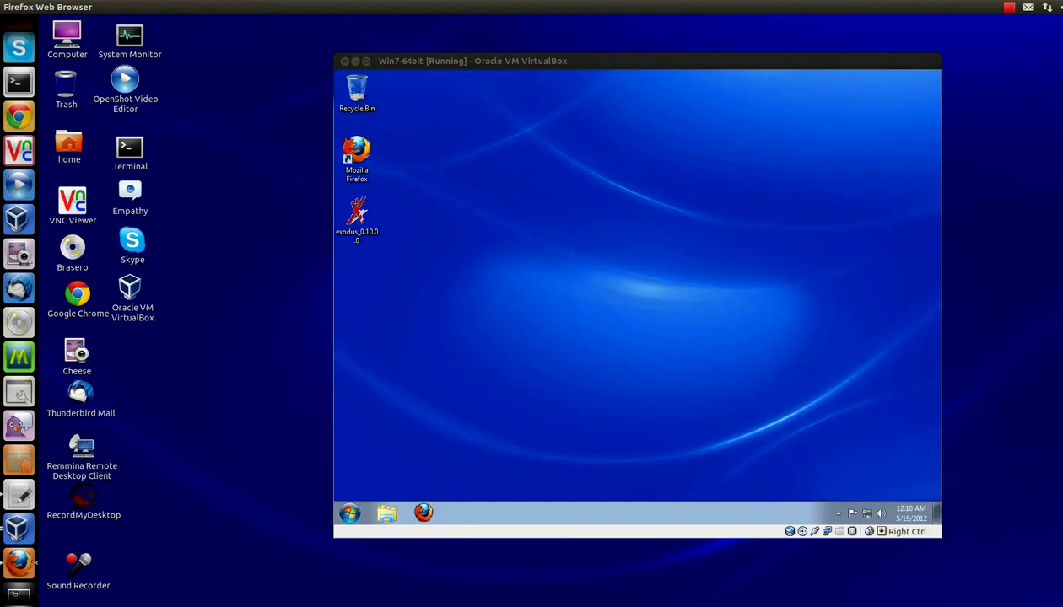
Step: Run the Exodus installer, accept the licence, and drop the Quicklaunch and start-at-login shortcuts
click(640, 213)
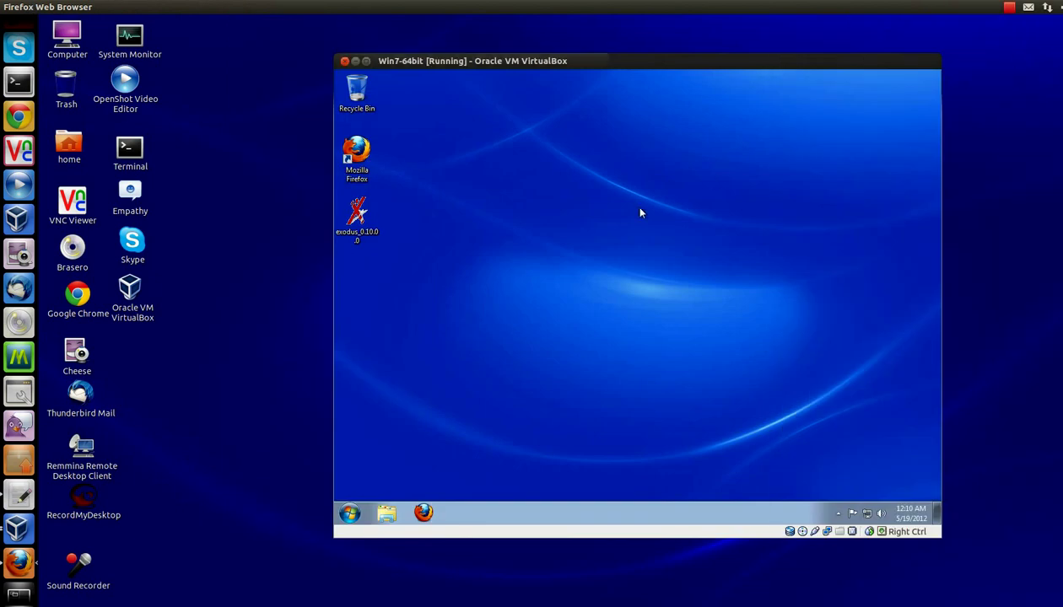
click(367, 222)
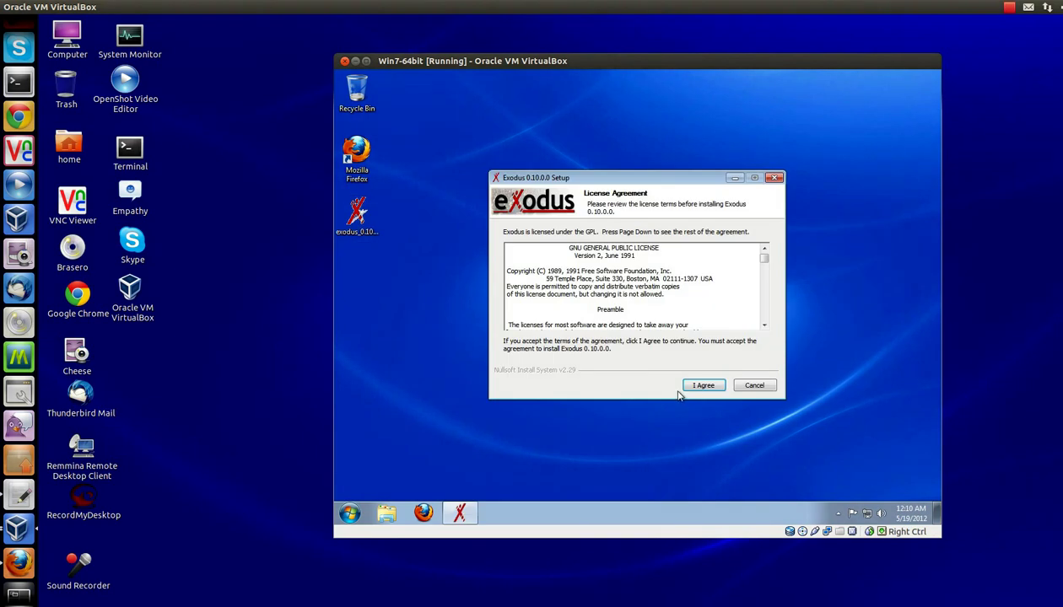
click(696, 387)
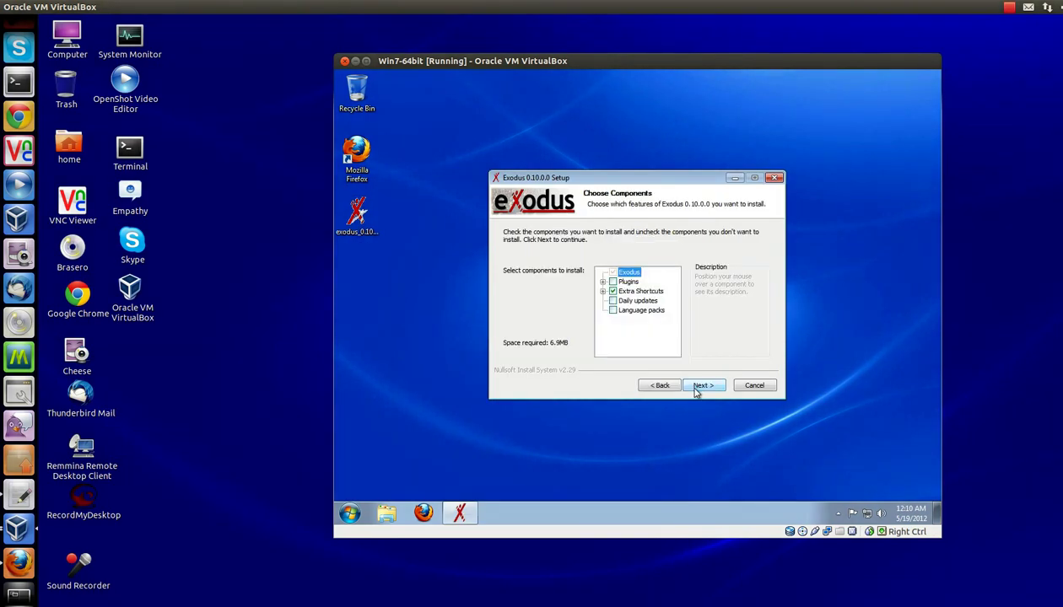
click(603, 282)
click(603, 281)
click(602, 292)
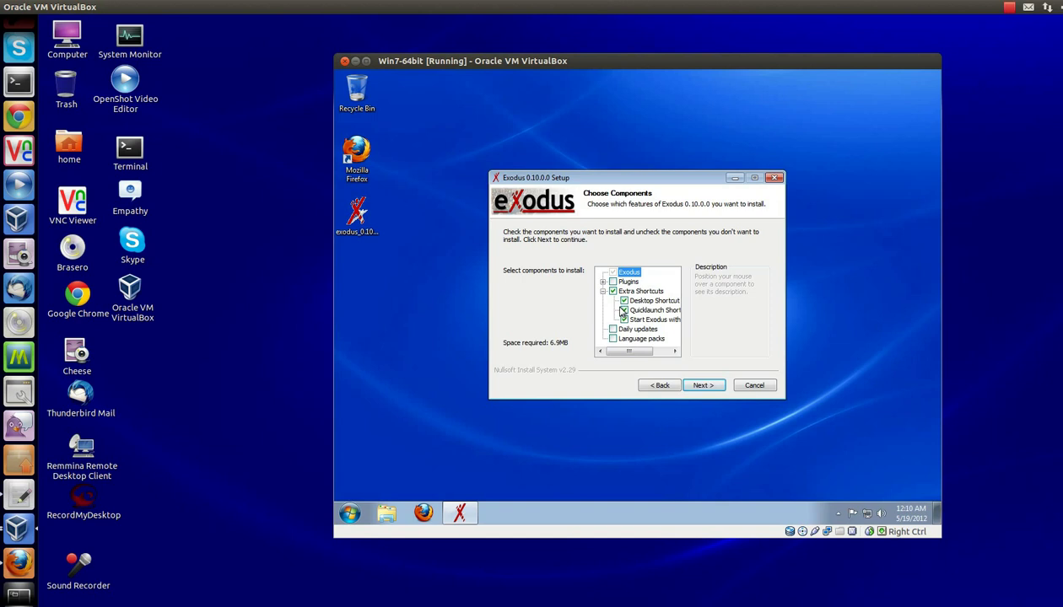
click(625, 311)
click(632, 319)
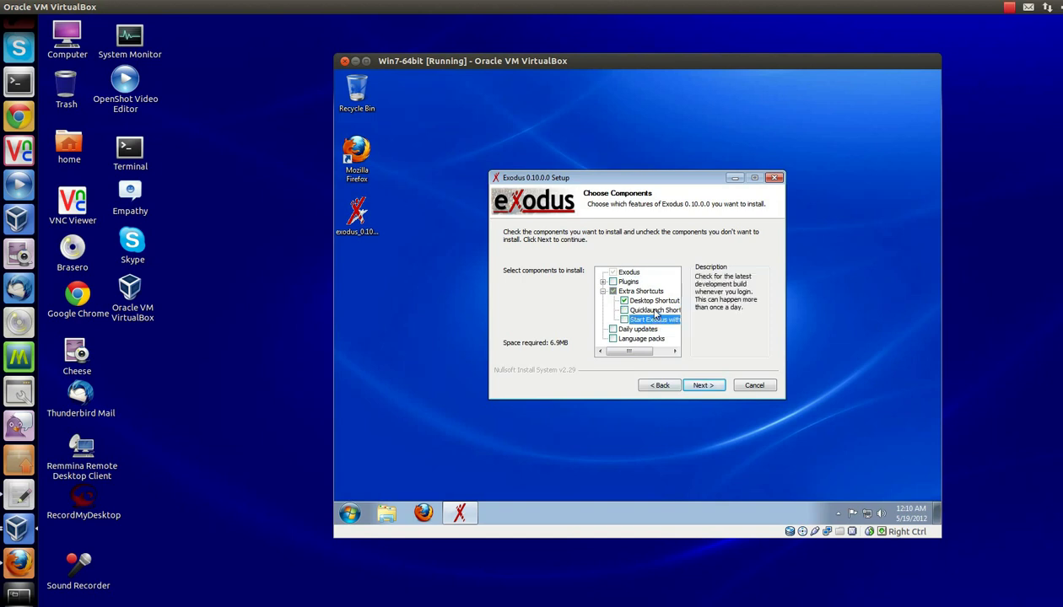
Step: Install Exodus to the default location and close the finished installer
click(699, 385)
click(699, 386)
click(700, 385)
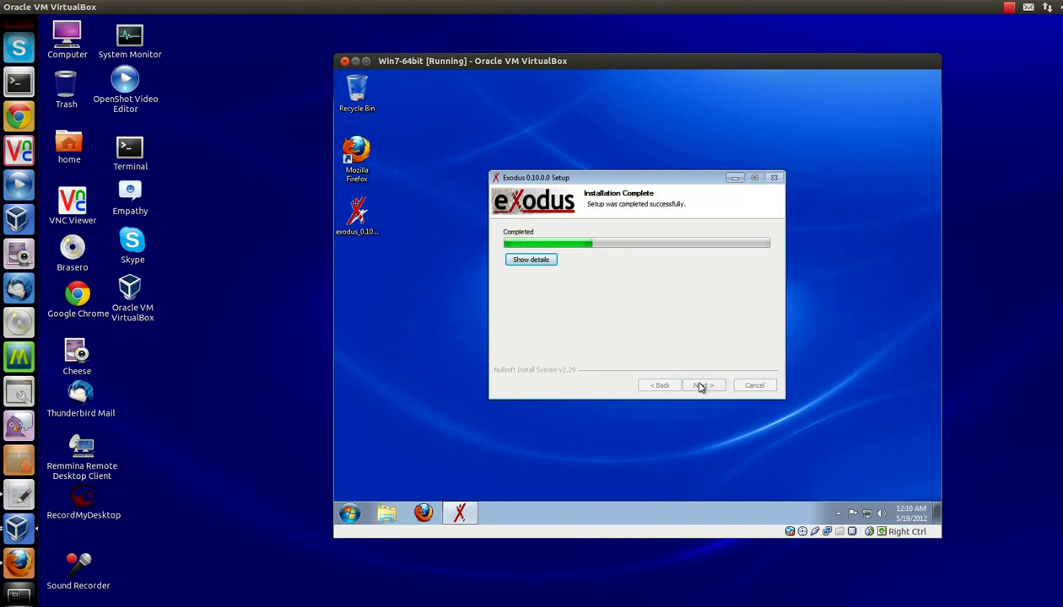
click(700, 386)
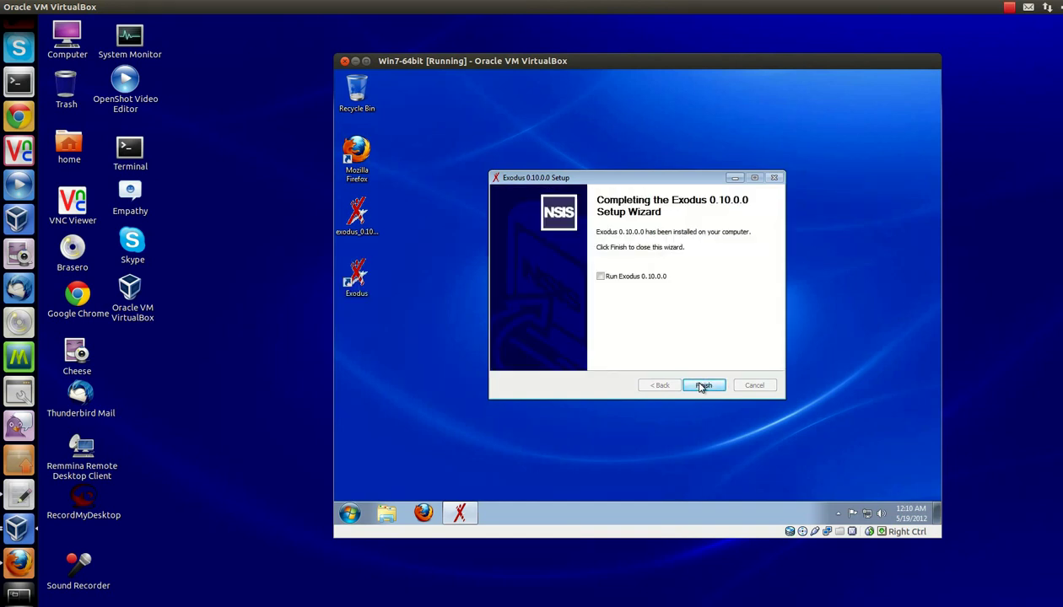
click(700, 386)
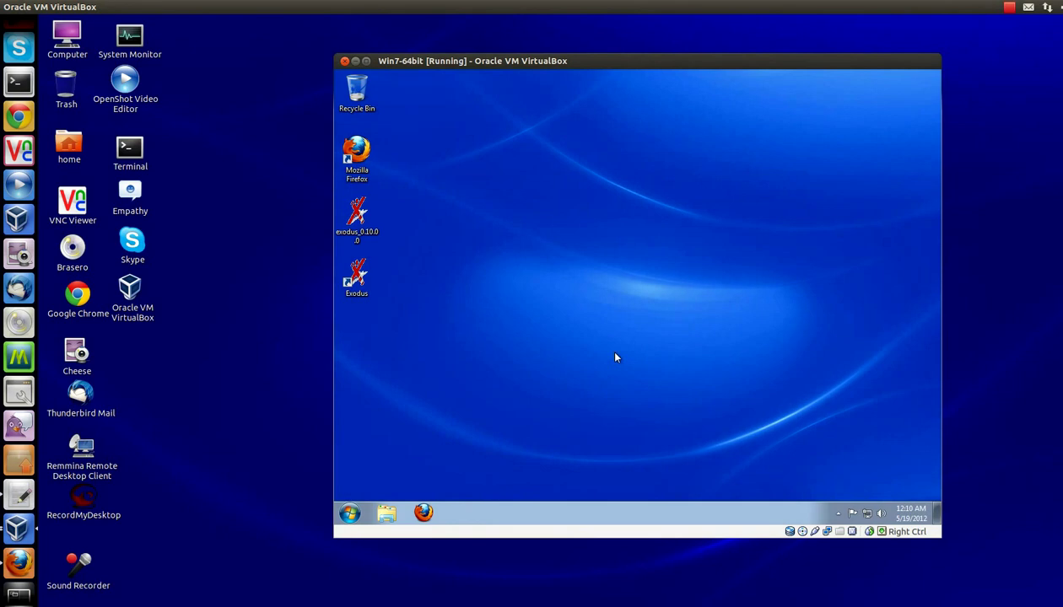
Step: Launch Exodus and fill in the profile's Jabber ID and password, with the password saved
drag(523, 60, 506, 49)
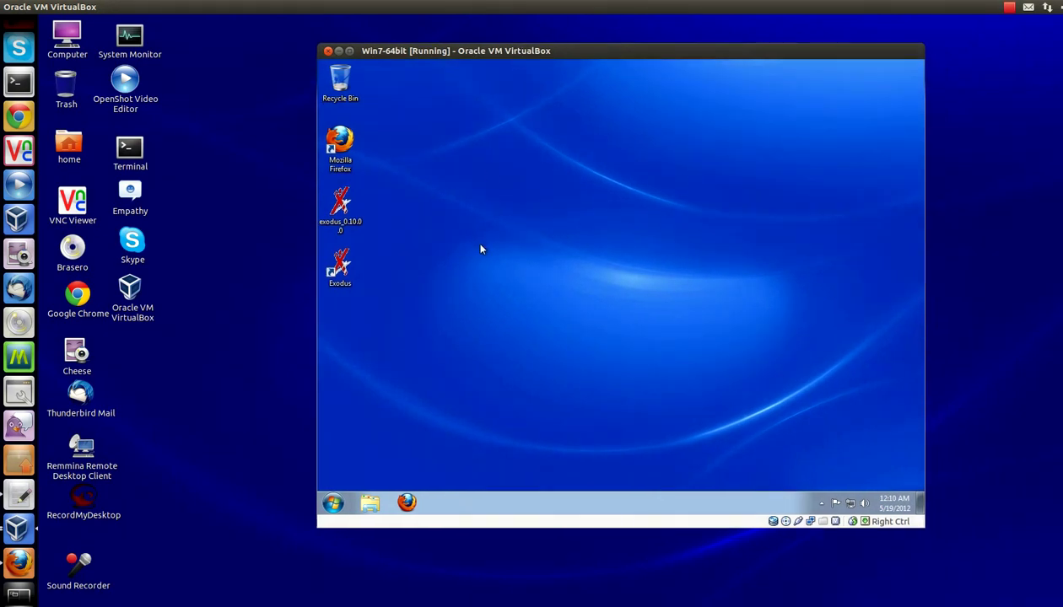
double_click(338, 268)
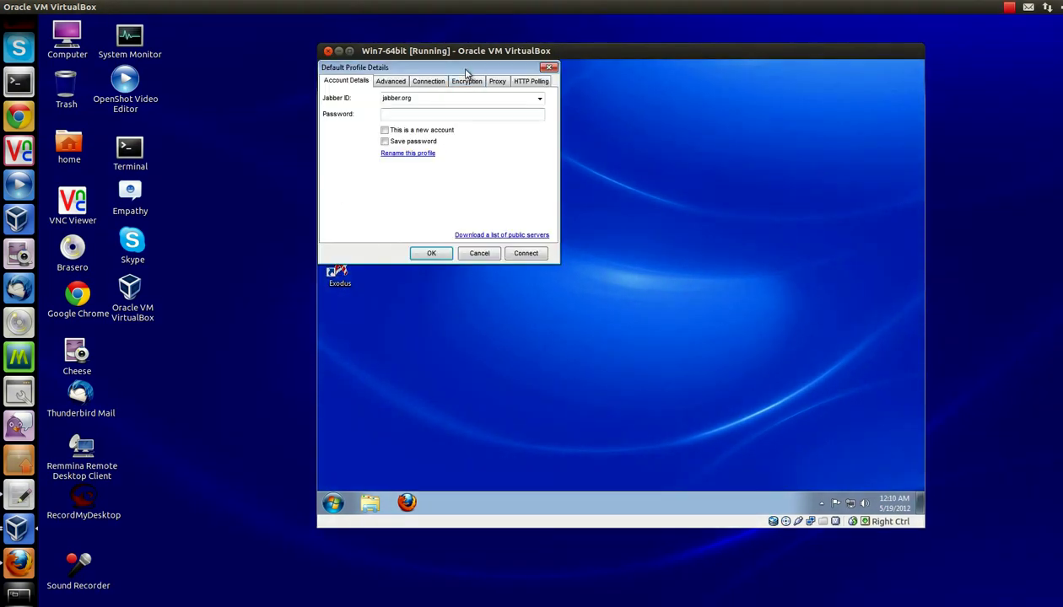
drag(467, 76, 558, 114)
double_click(519, 138)
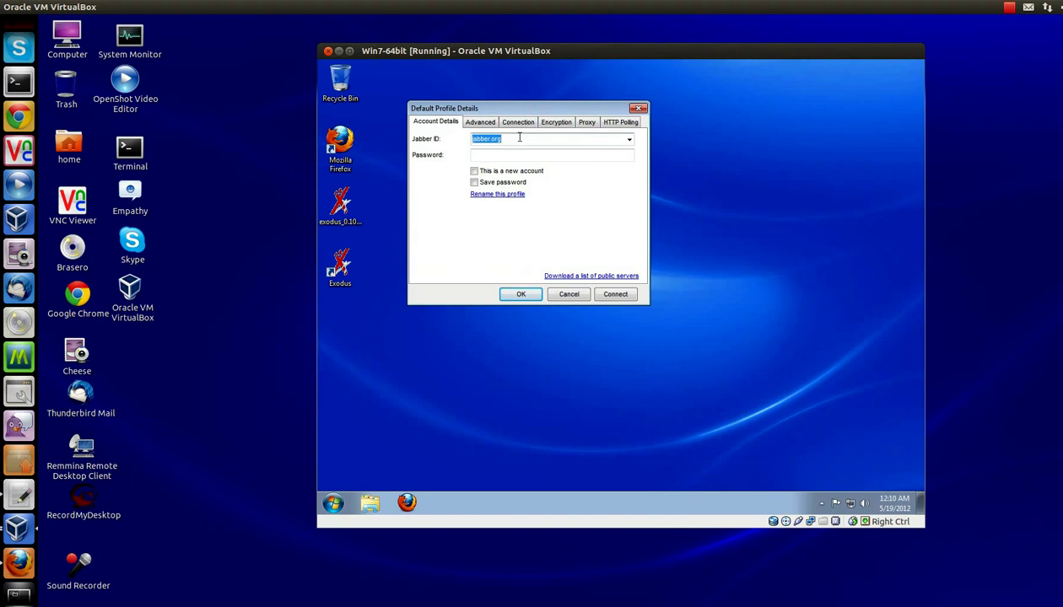
text(donald@)
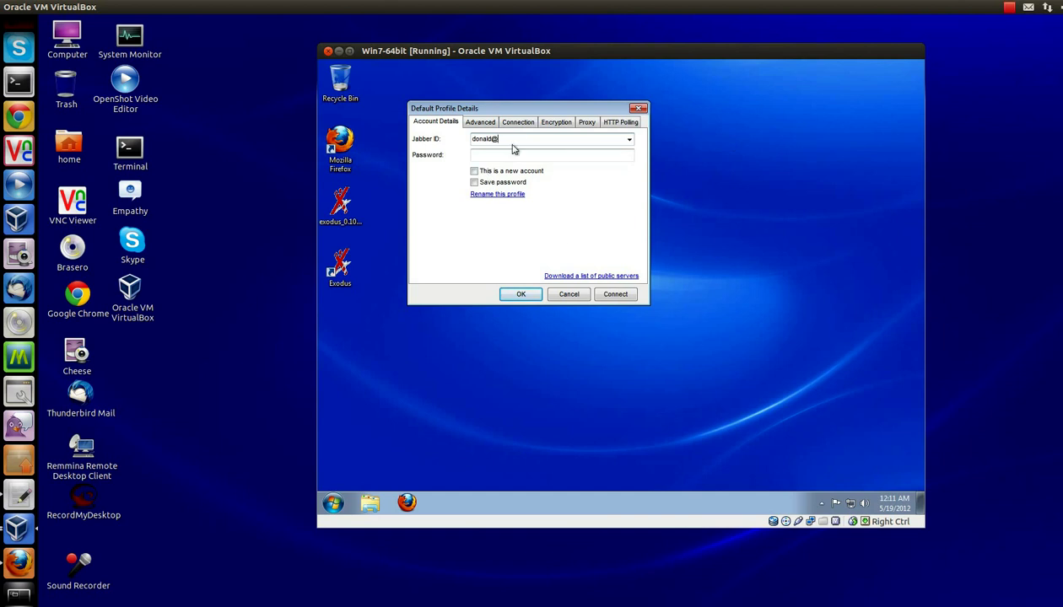
text(myvmtest)
click(533, 154)
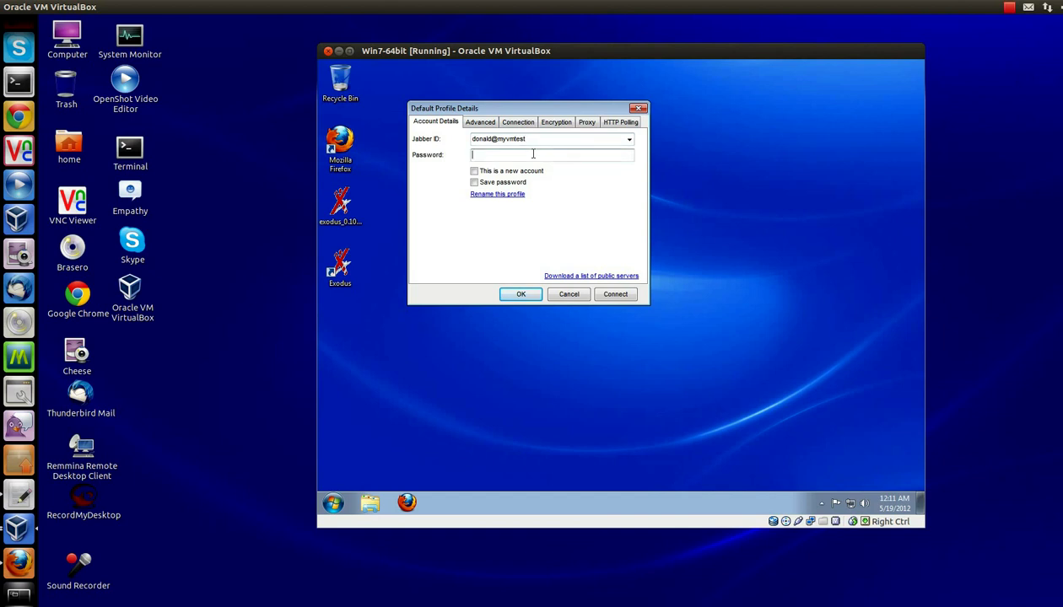
text(p********)
click(473, 182)
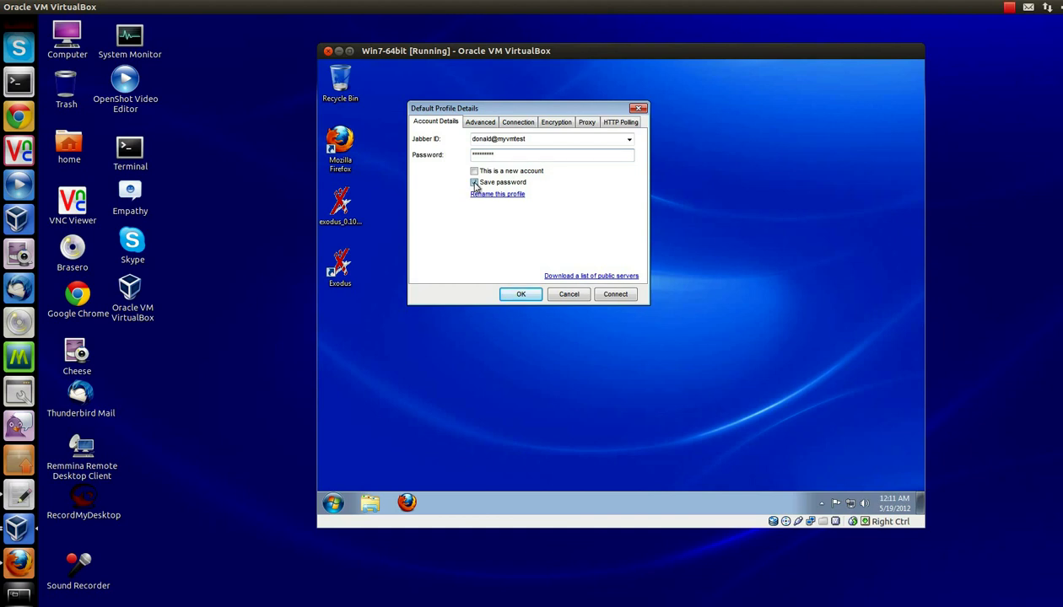
Step: Set the resource to Donald, turn off auto-discovery, and enter host myvmtest
click(480, 122)
double_click(482, 142)
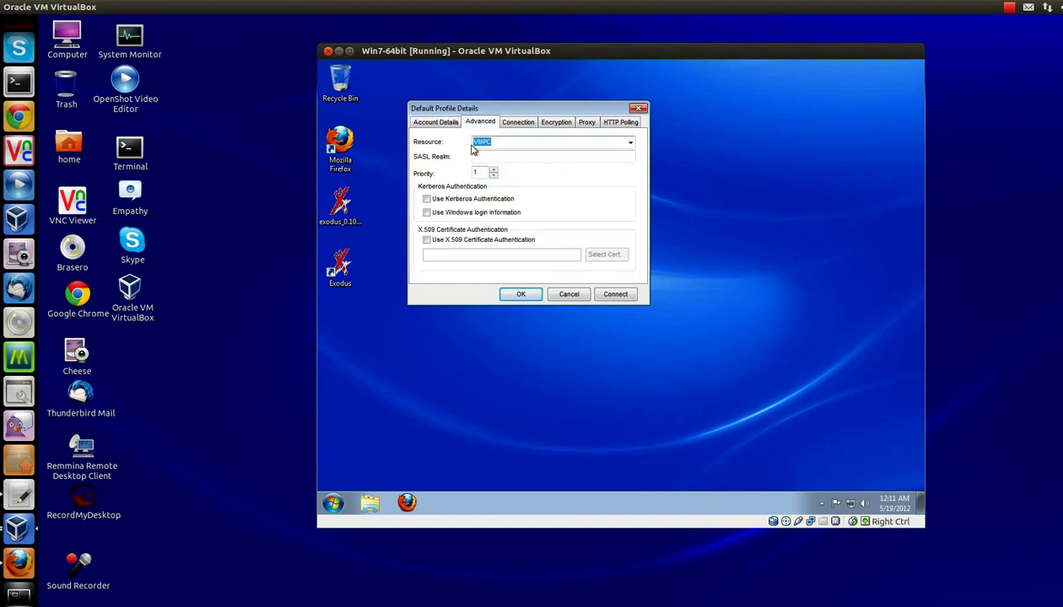
text(Donald)
click(510, 122)
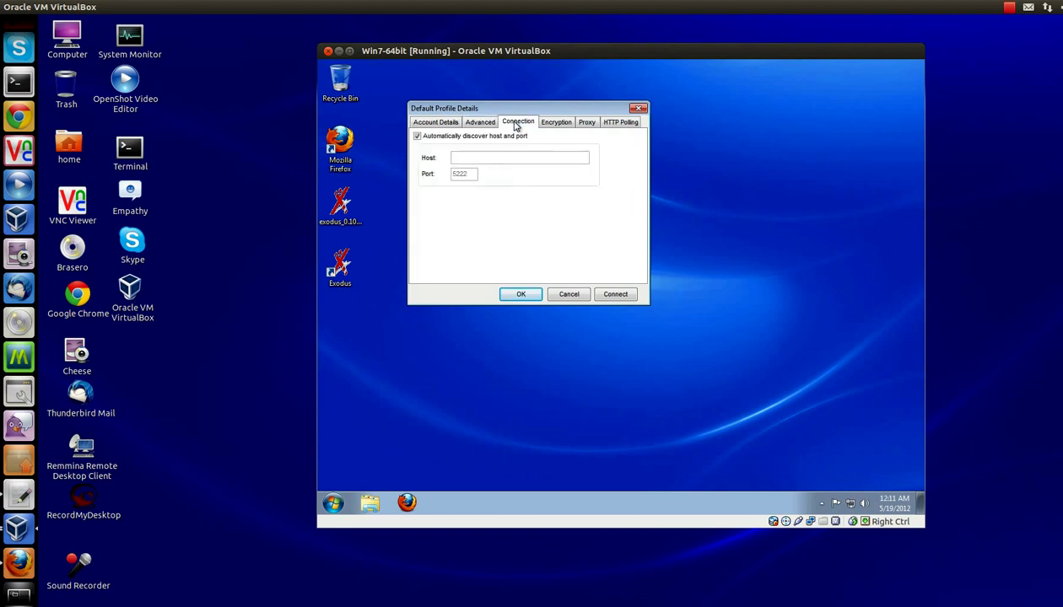
click(416, 136)
click(467, 159)
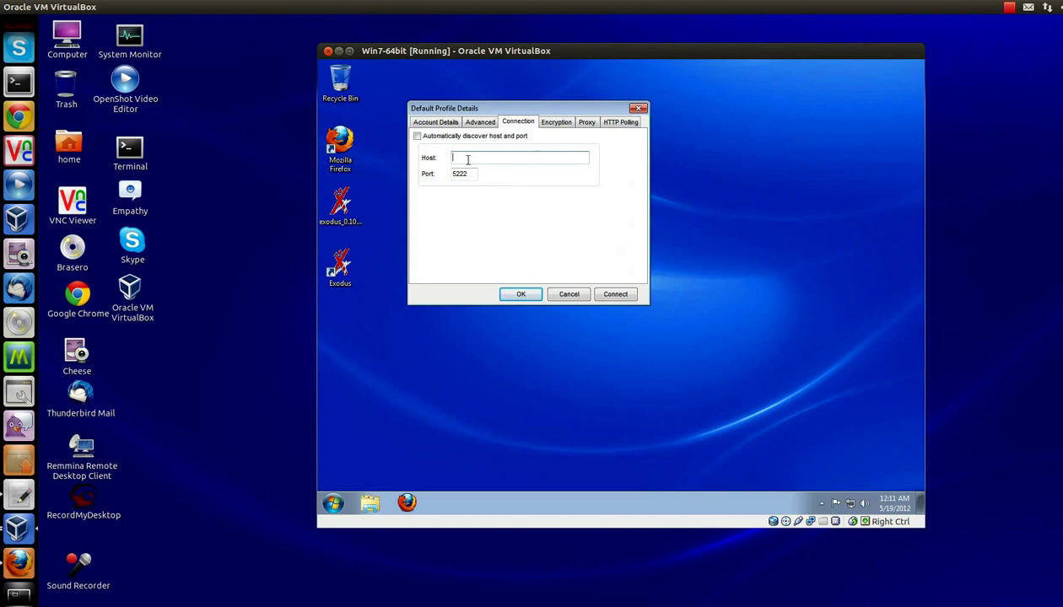
text(myvmtest)
Step: Save the Exodus profile settings and dismiss the message-logging warning
click(521, 296)
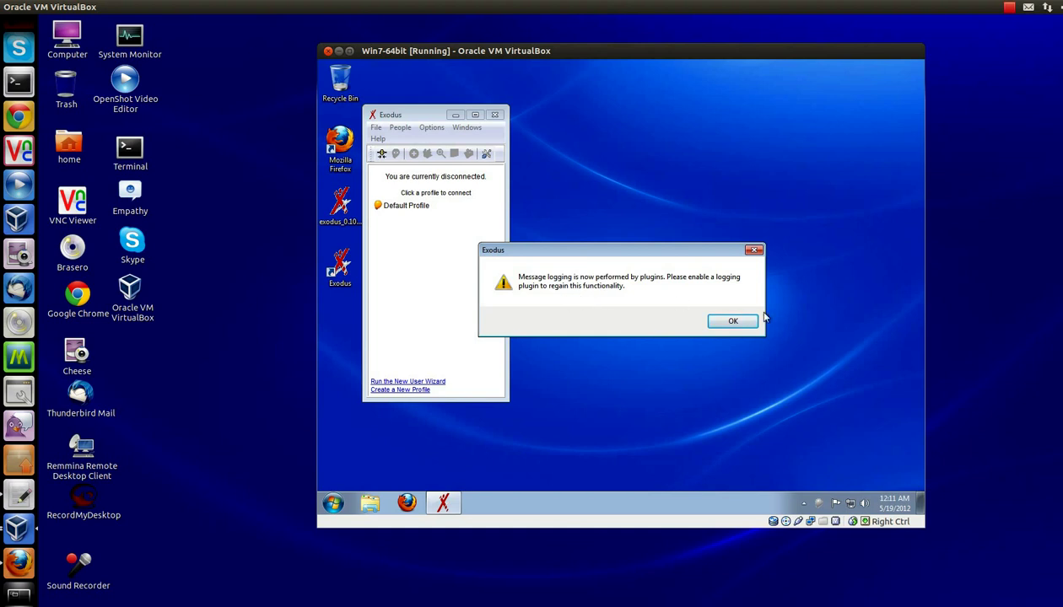
click(733, 322)
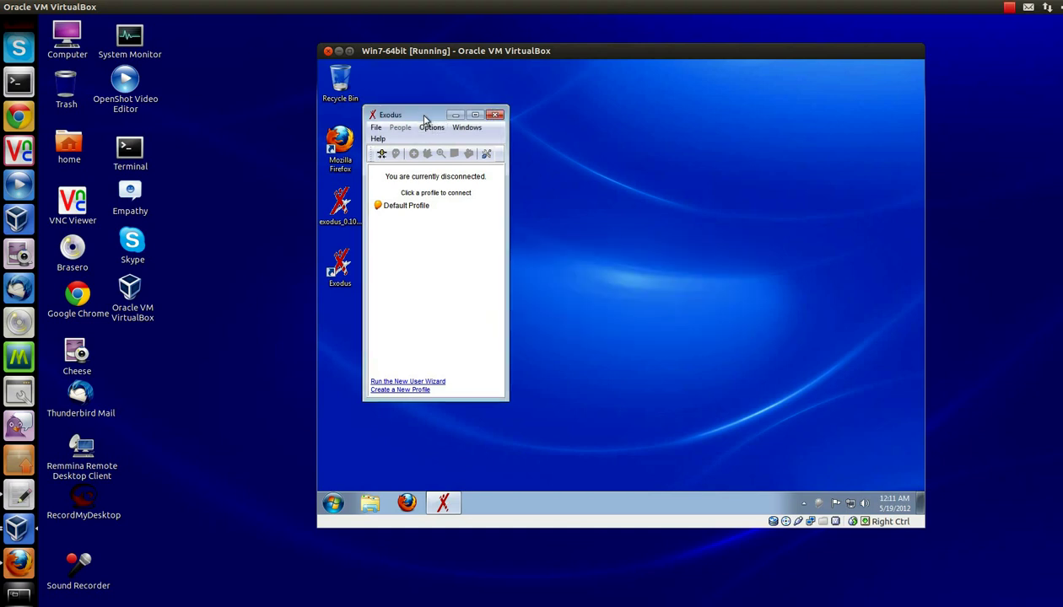
drag(429, 115, 444, 114)
Step: Rename the Default Profile to Test IM
click(431, 208)
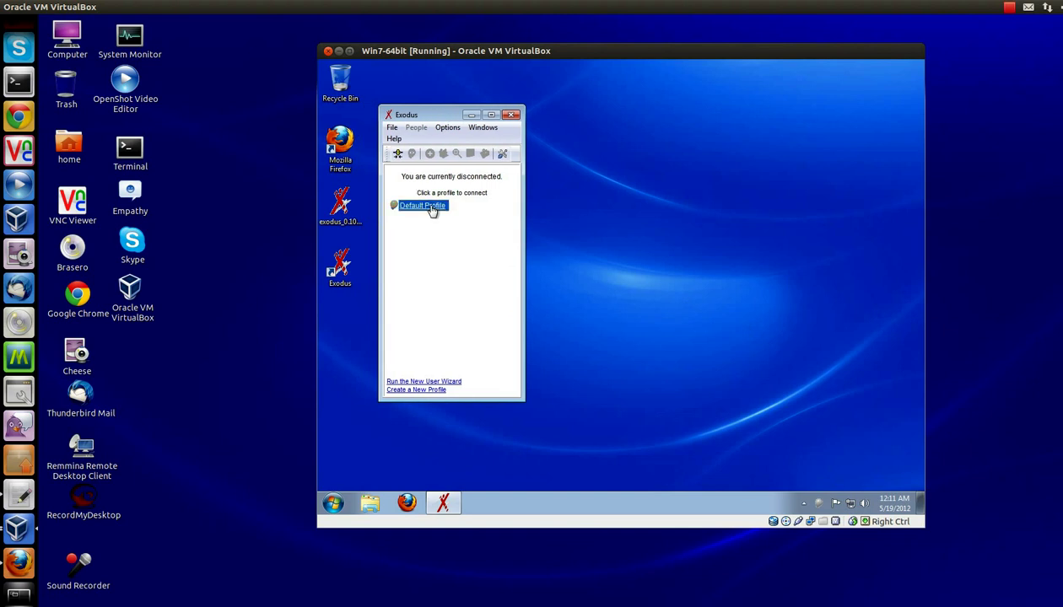
right_click(431, 209)
click(450, 228)
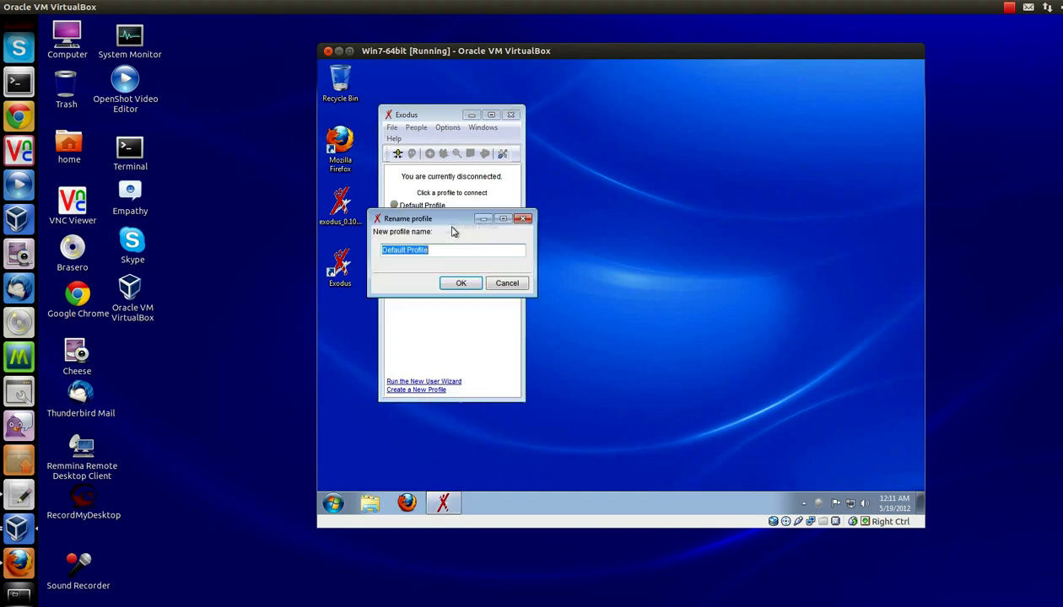
text(Test IM)
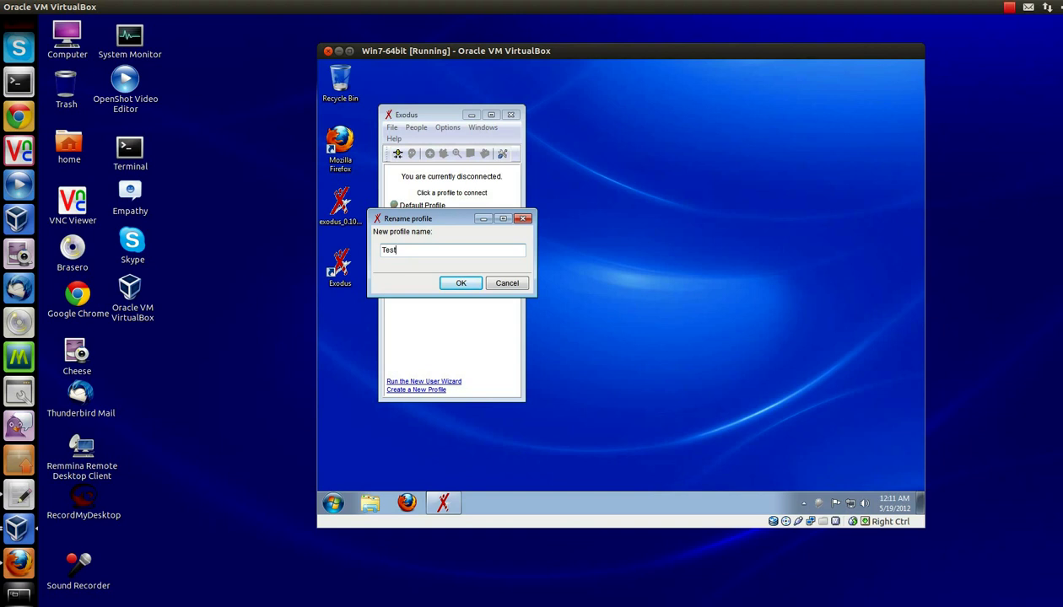
click(462, 283)
drag(434, 116, 670, 118)
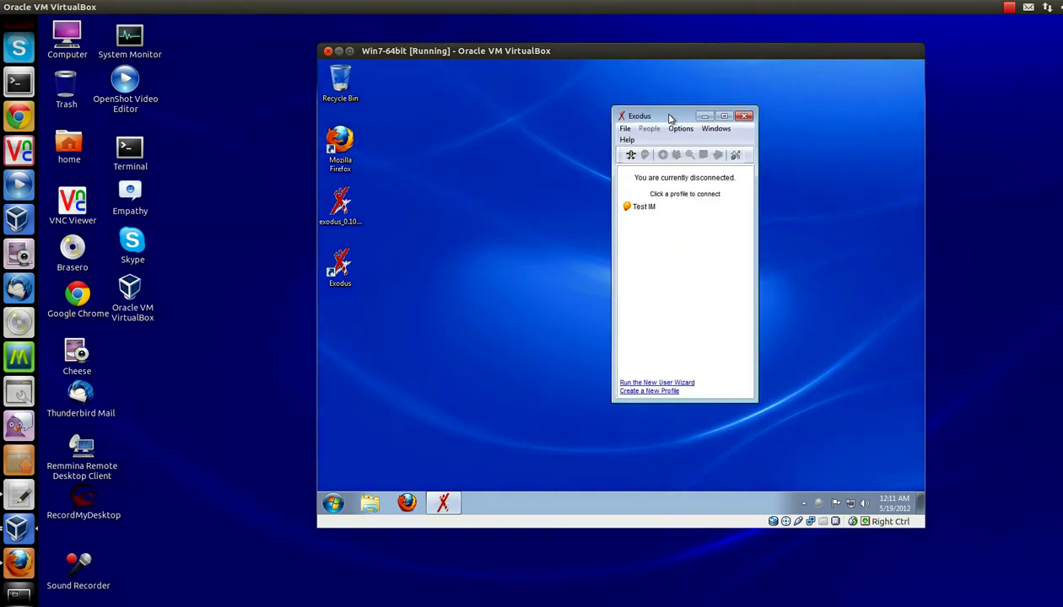
Step: Sign in with the Test IM profile, choosing 'Always allow this SSL certificate' in the warning
click(645, 208)
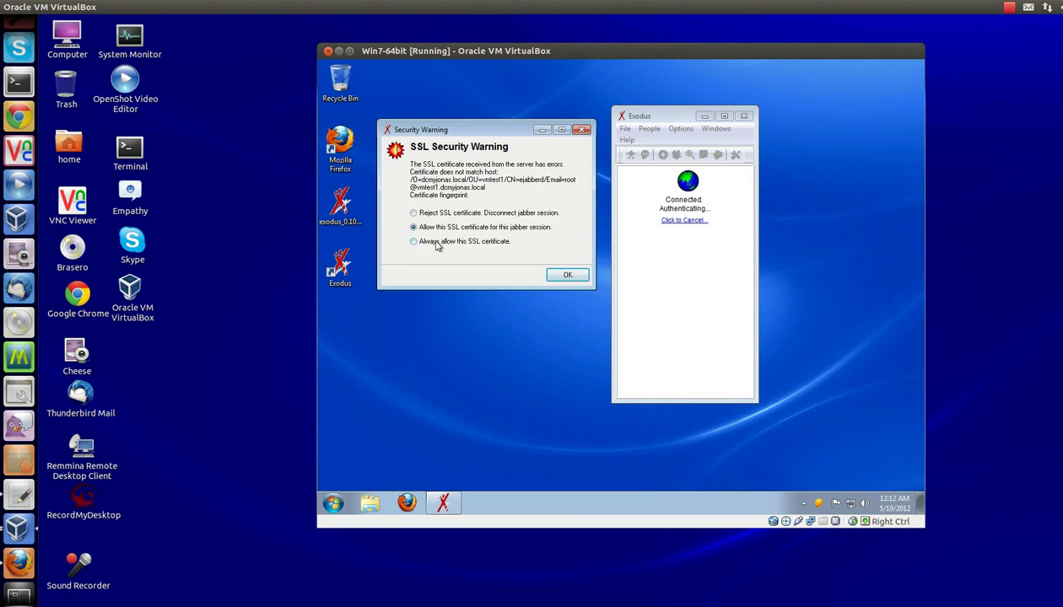
click(414, 242)
Step: Confirm the certificate to finish signing in, then arrange the VM and Pidgin Buddy List windows
click(567, 274)
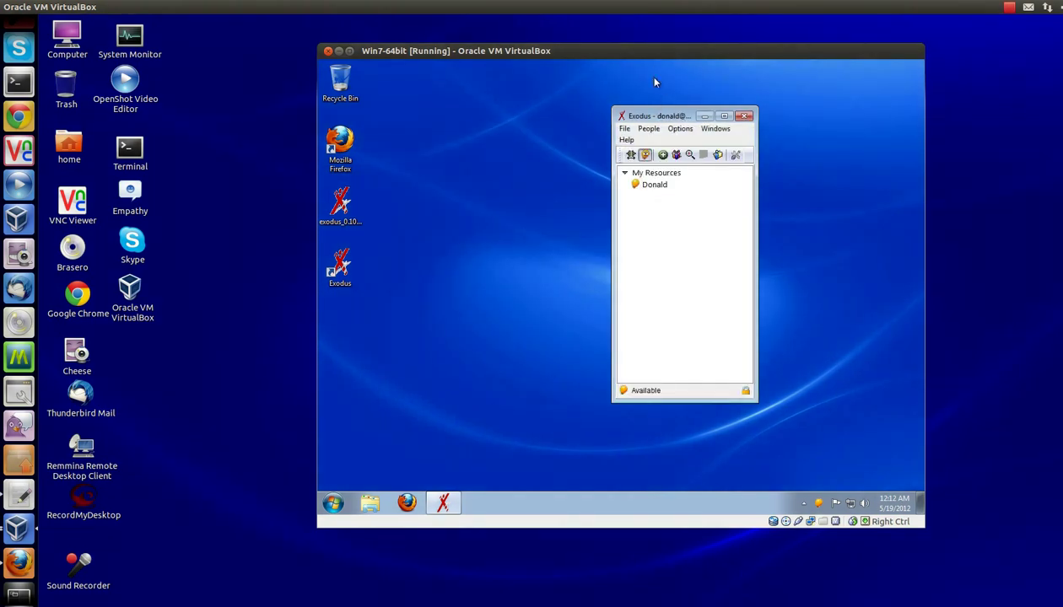
drag(640, 52, 745, 42)
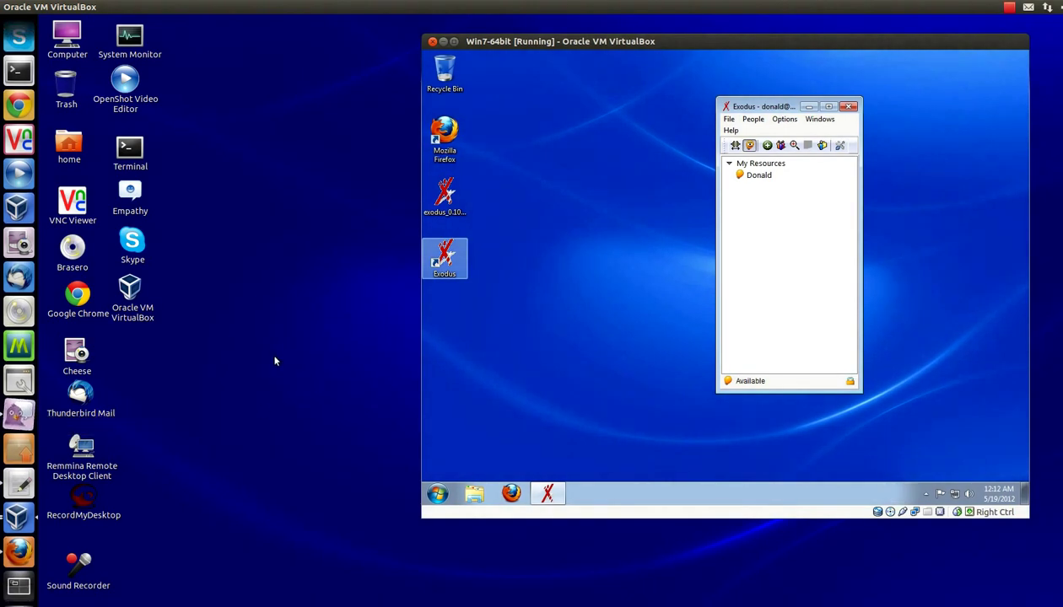
drag(270, 353, 323, 300)
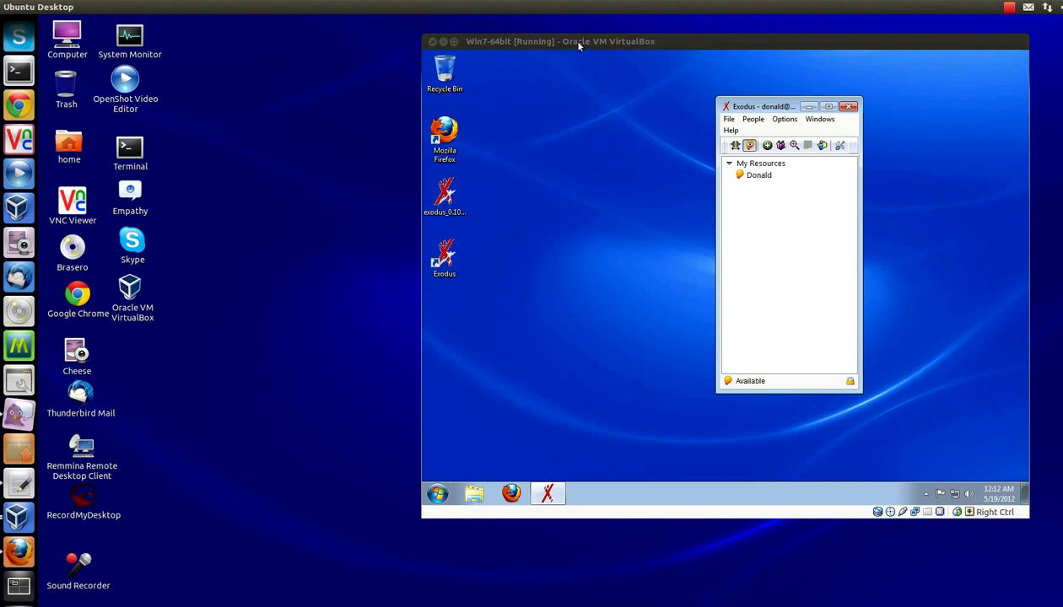
drag(568, 40, 586, 257)
drag(651, 201, 300, 143)
drag(668, 257, 642, 100)
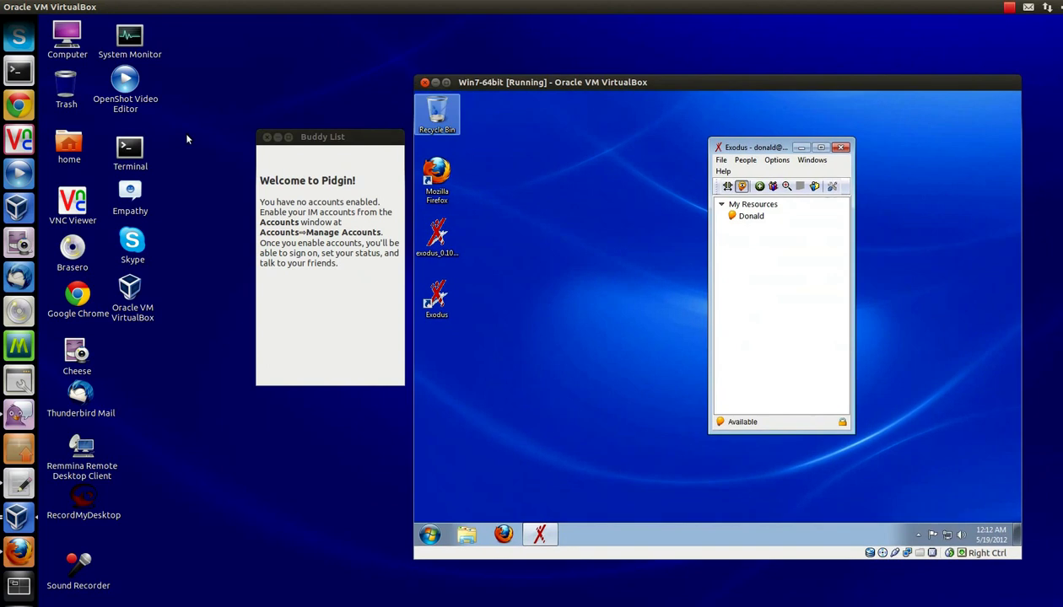
click(325, 140)
click(193, 60)
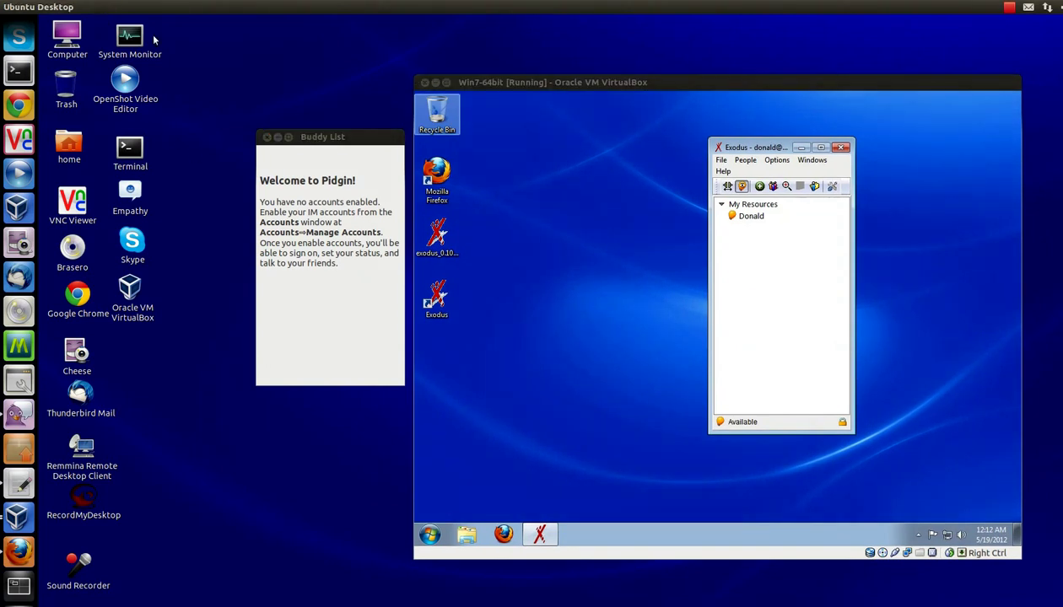
right_click(334, 141)
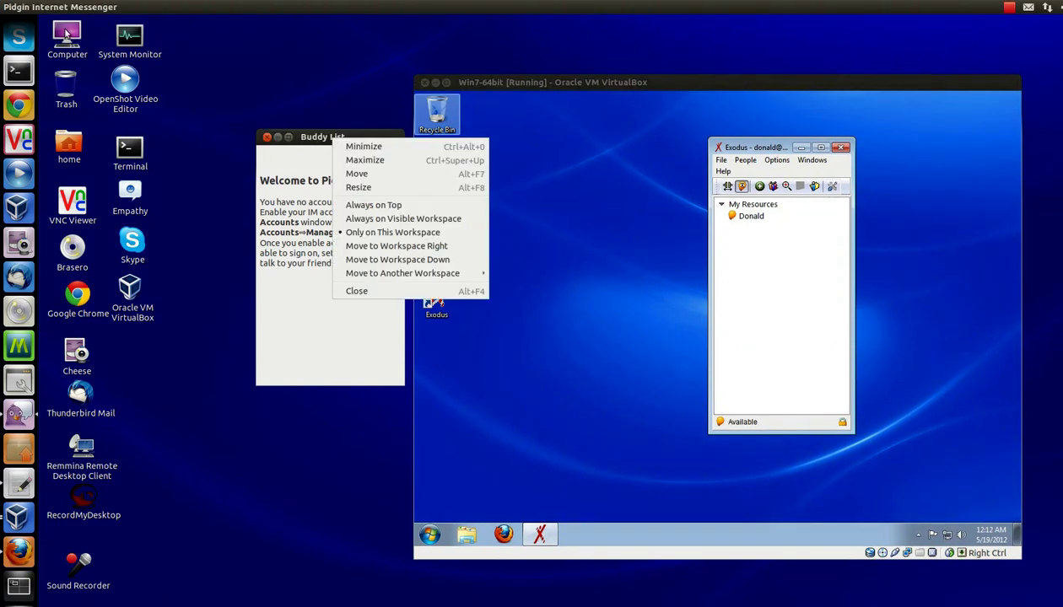
click(57, 12)
click(97, 6)
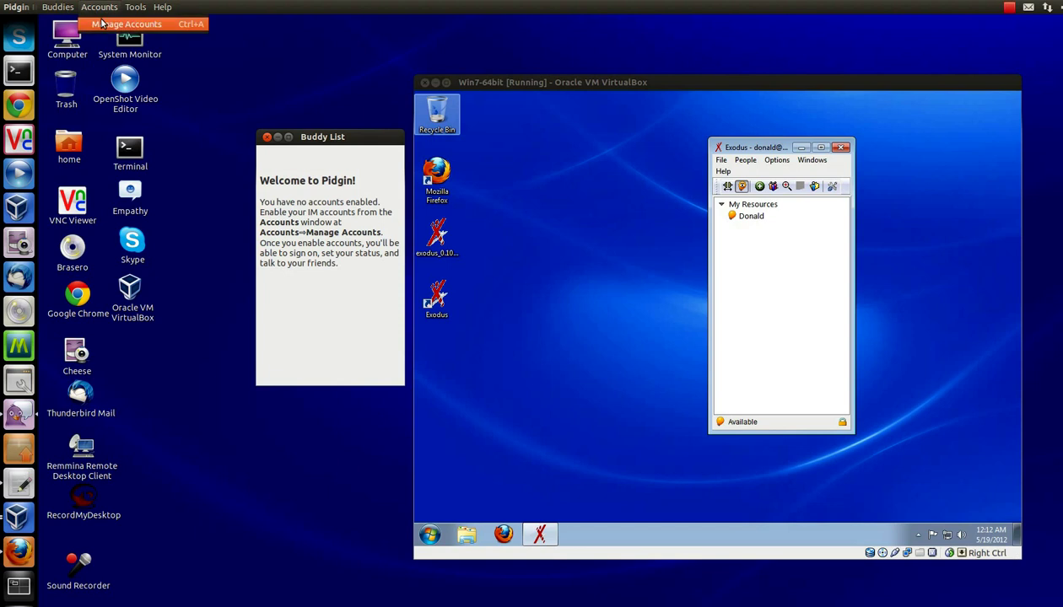
click(103, 24)
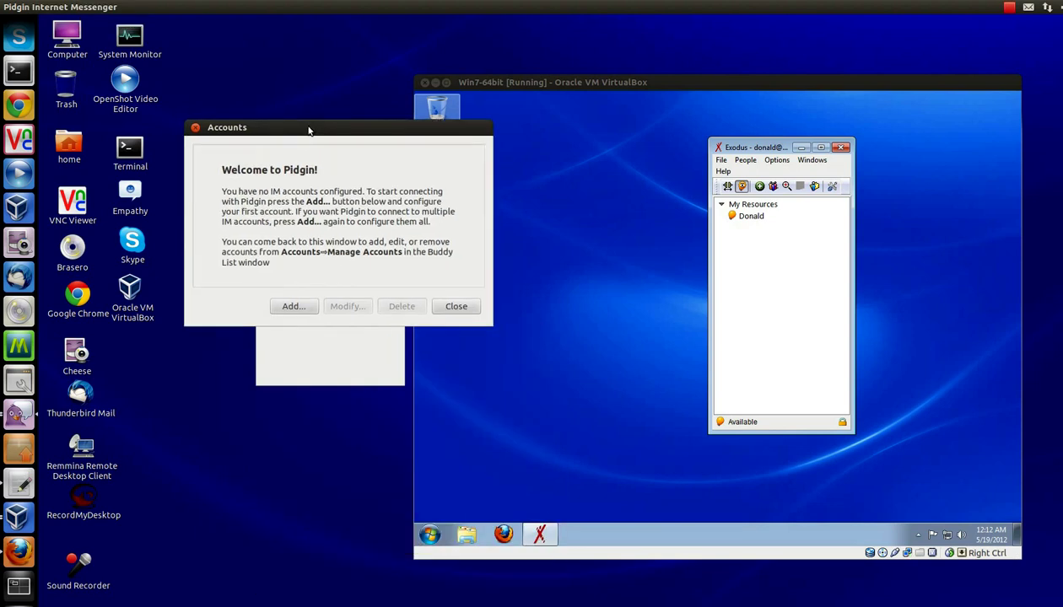
click(292, 306)
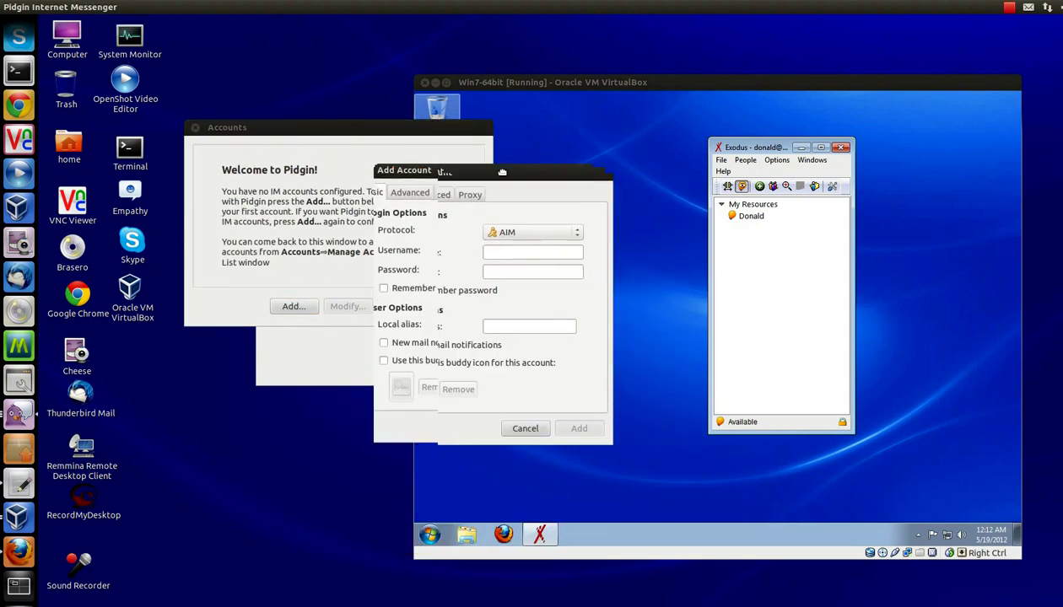
click(354, 225)
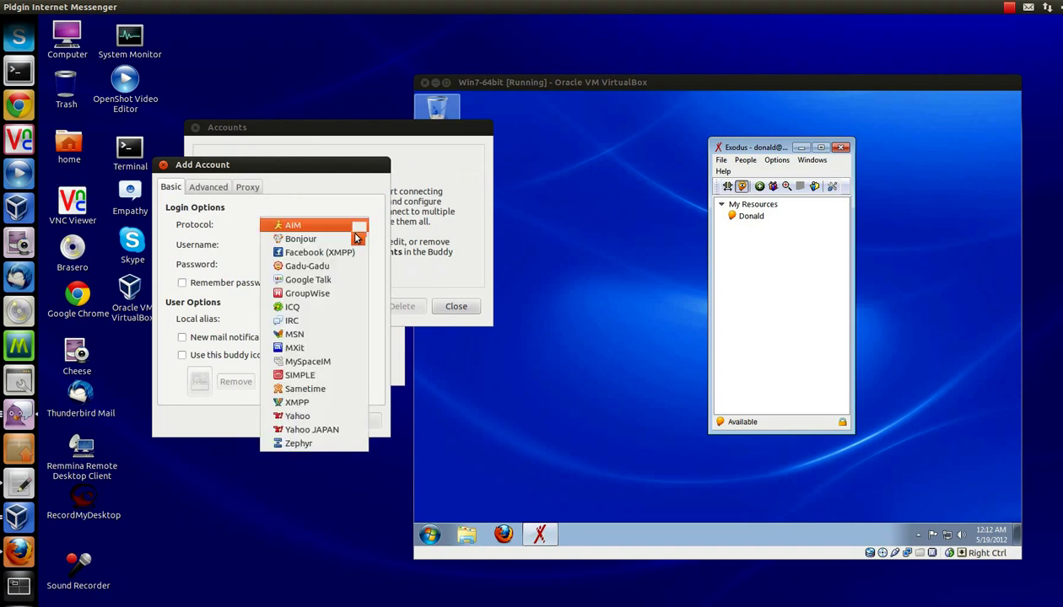
click(314, 403)
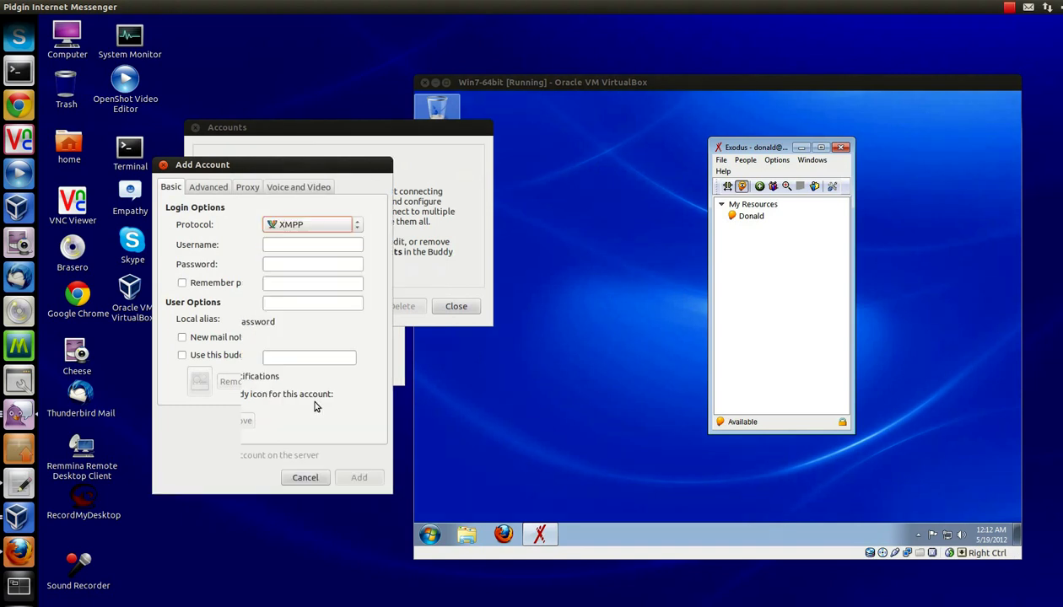
Step: Enter username test, domain myvmtest, resource Test and the account password
click(304, 247)
text(test)
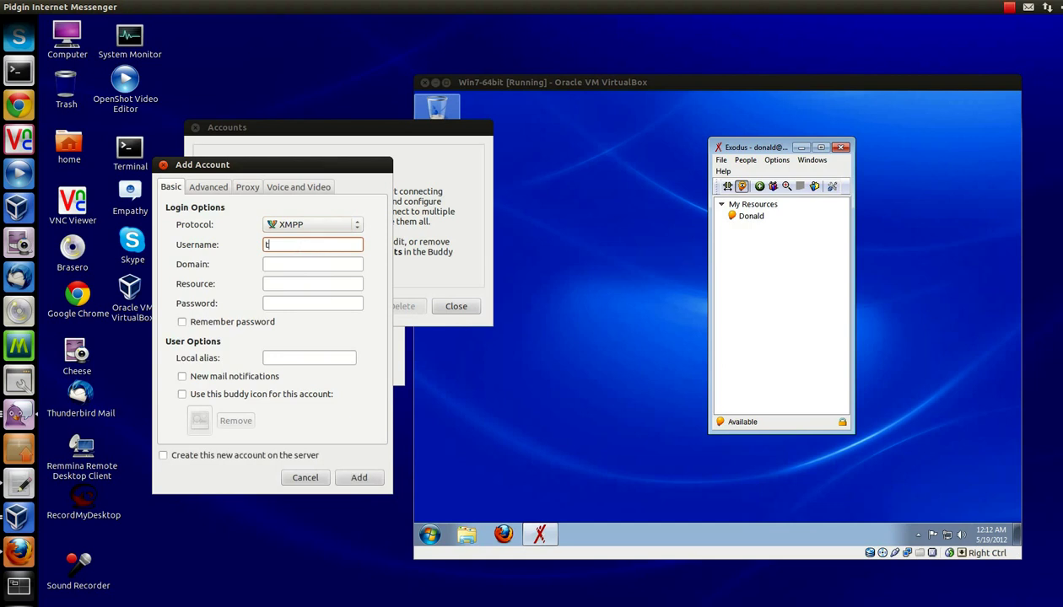
click(308, 264)
text(myvmtest)
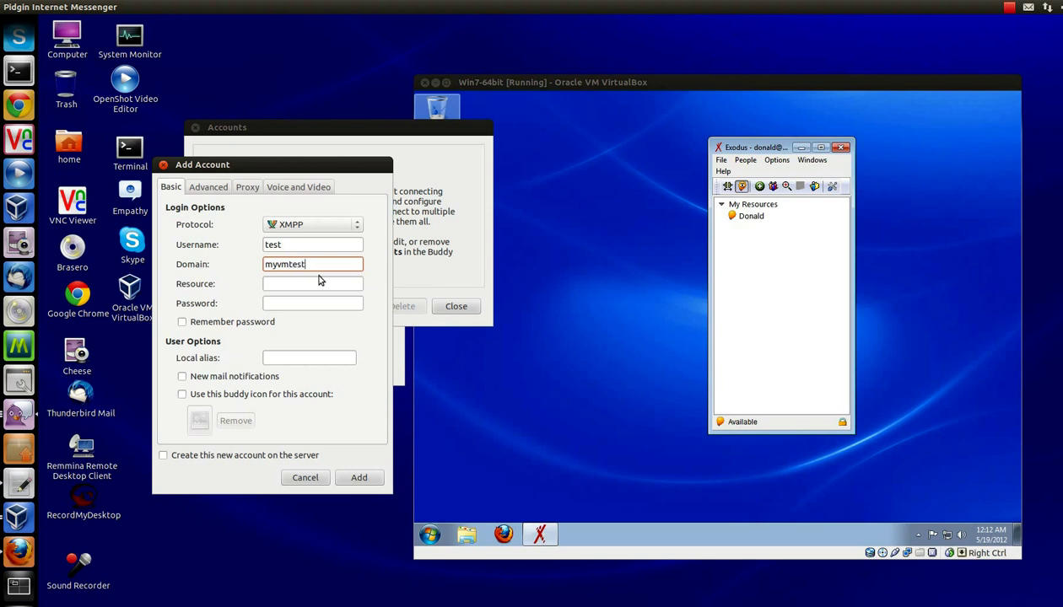
click(319, 283)
text(Test)
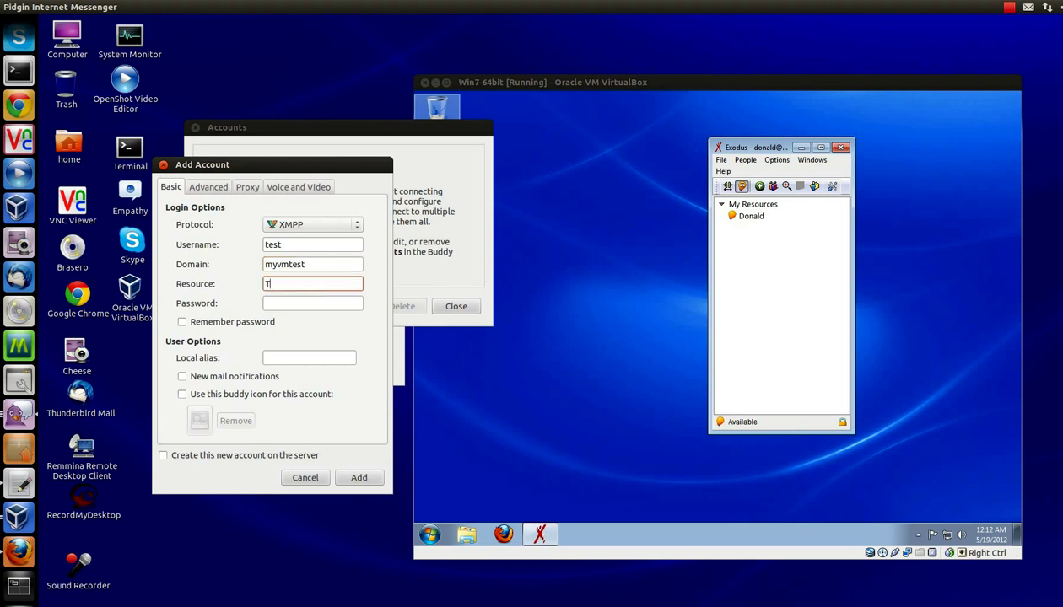
click(279, 304)
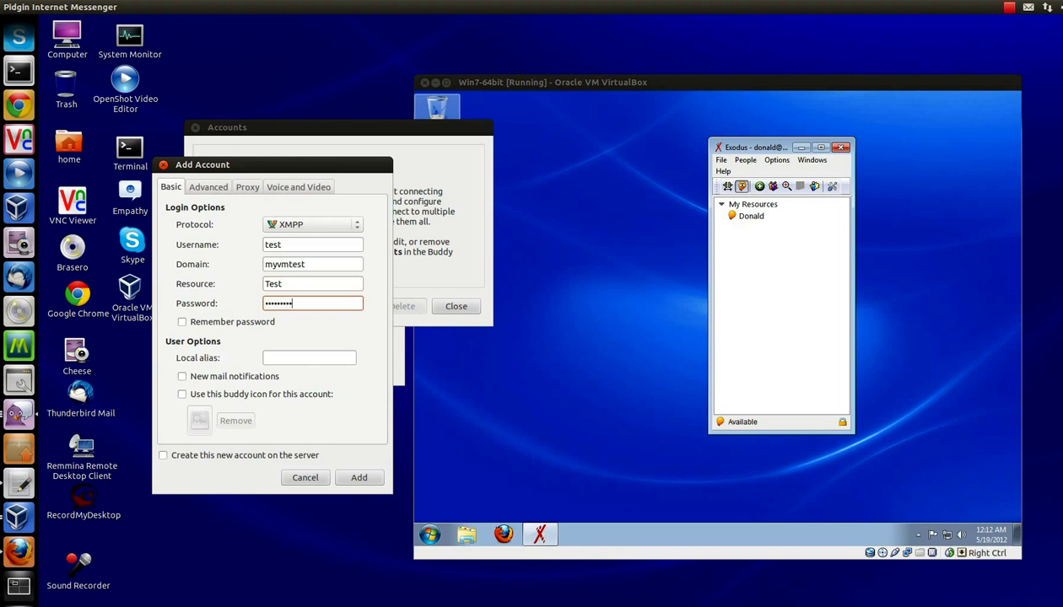
Step: On the Advanced tab, clear the file transfer proxy, set connect server myvmtest, and add the account
click(208, 187)
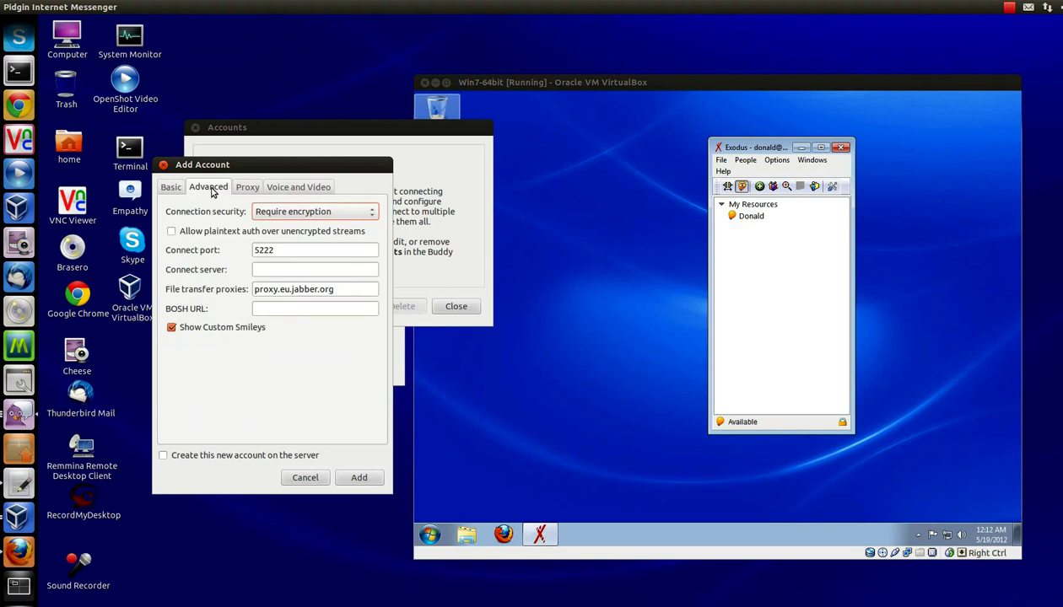
click(345, 289)
drag(345, 290, 246, 290)
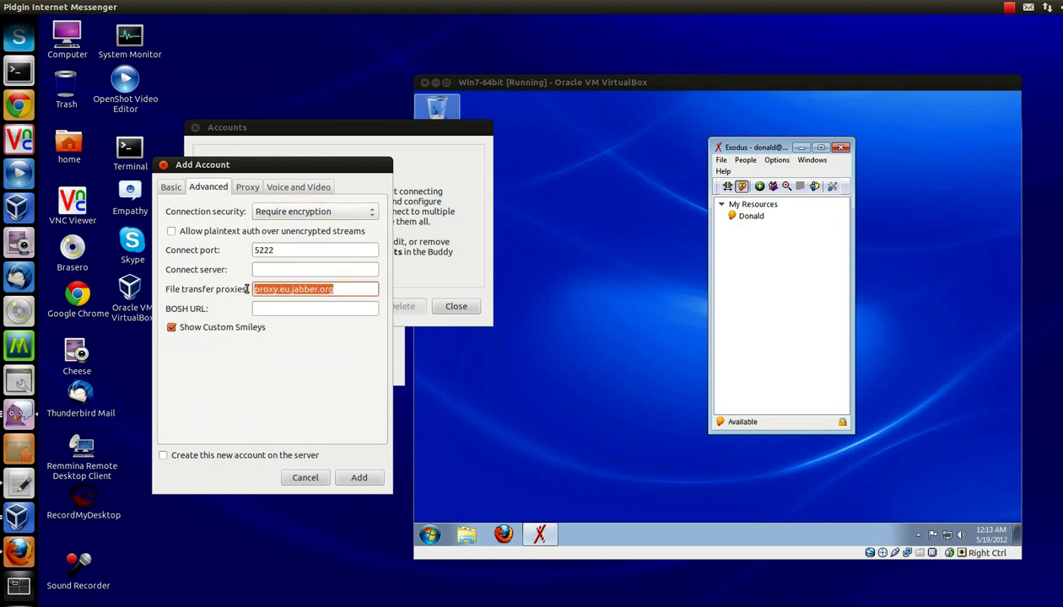
key(Delete)
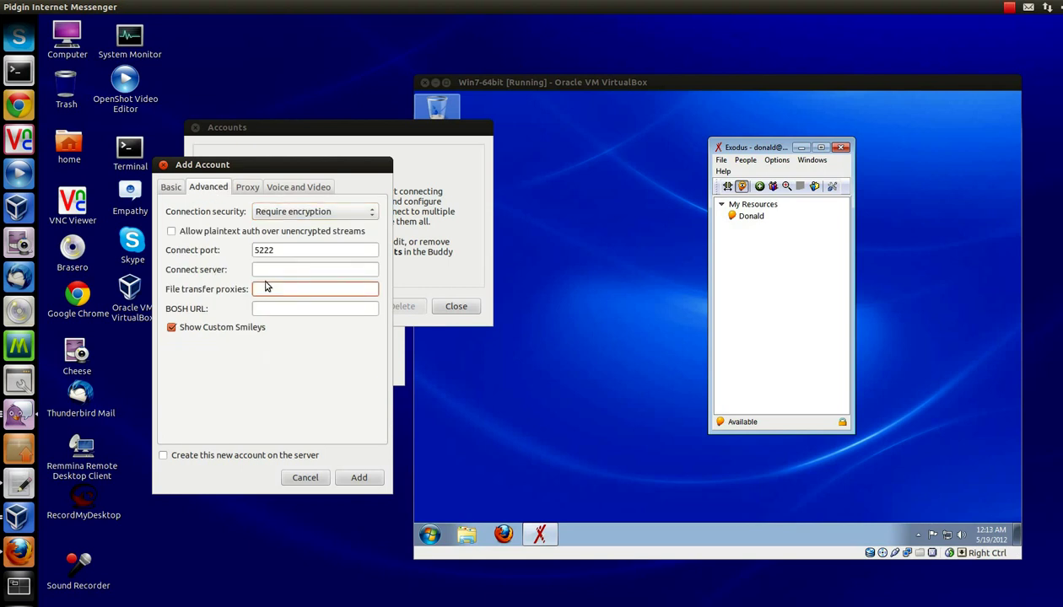
click(289, 270)
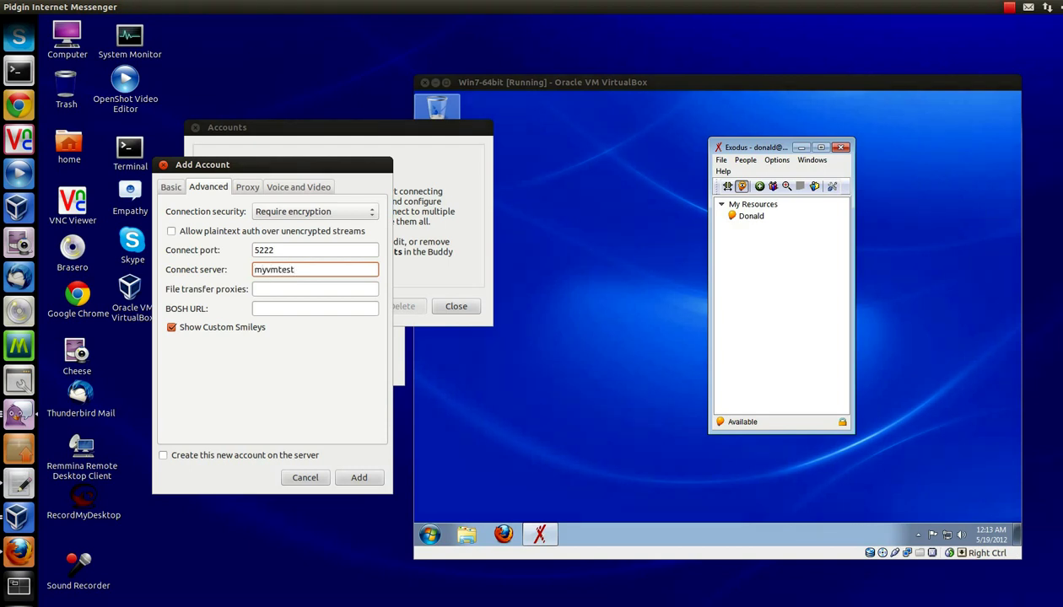
click(361, 477)
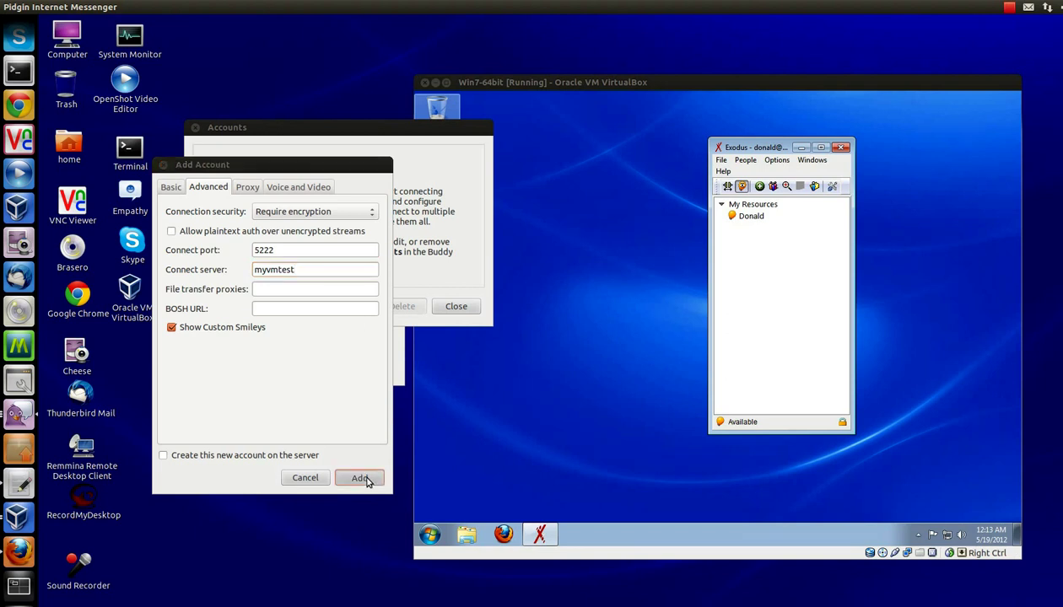
Step: Close Pidgin's Accounts window, then add the test user's Jabber ID as a contact in Exodus
click(469, 308)
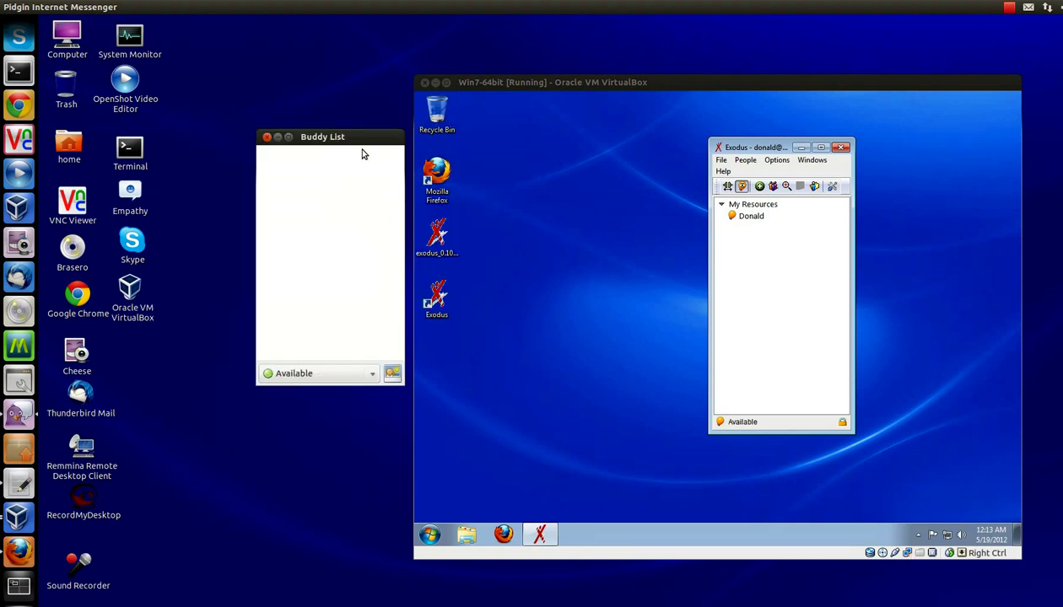
drag(353, 143, 239, 127)
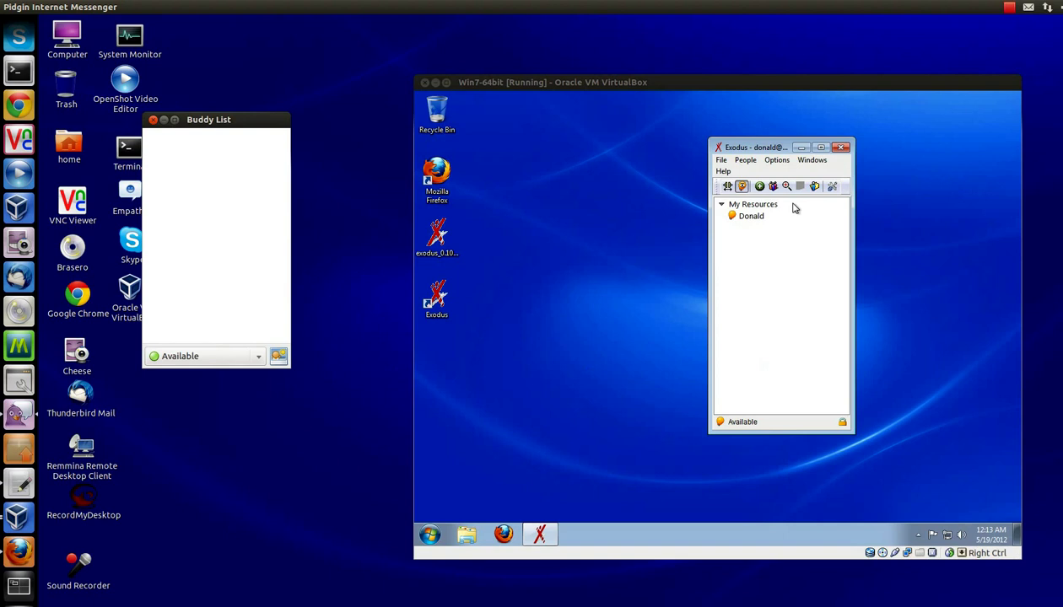
click(751, 161)
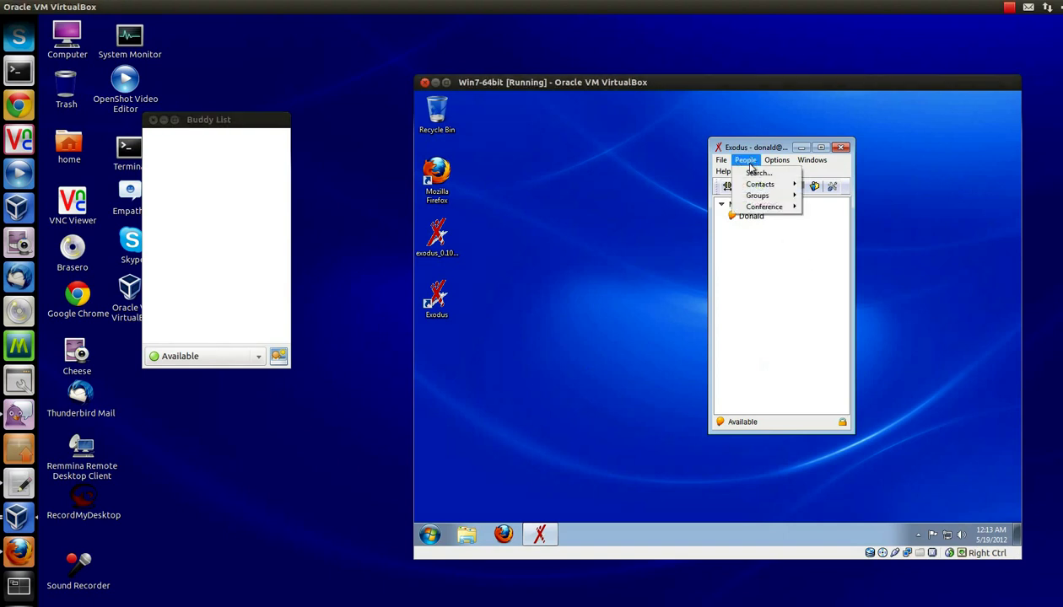
mouse_move(751, 186)
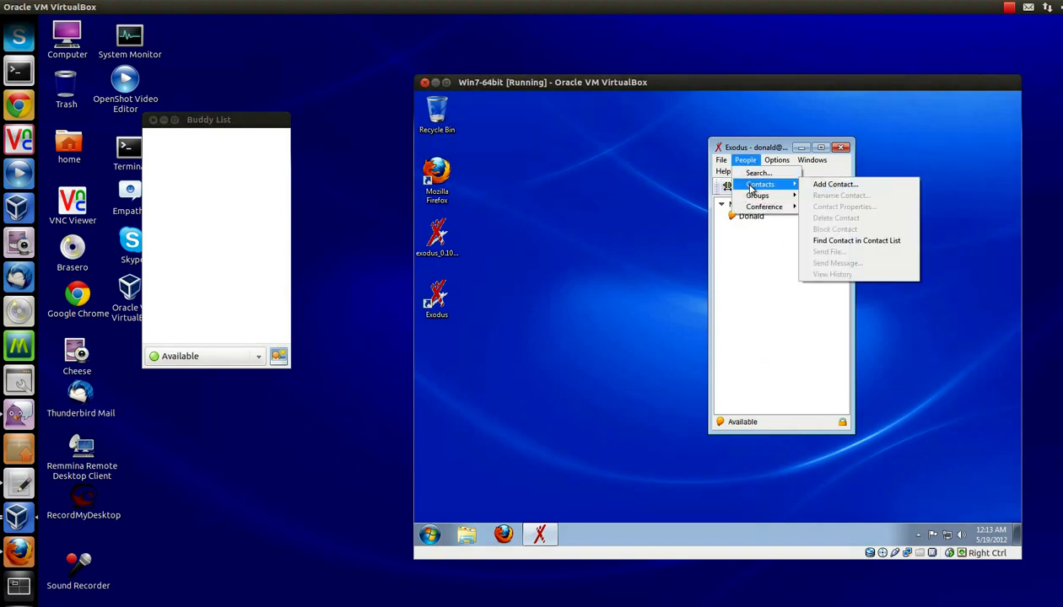
click(806, 185)
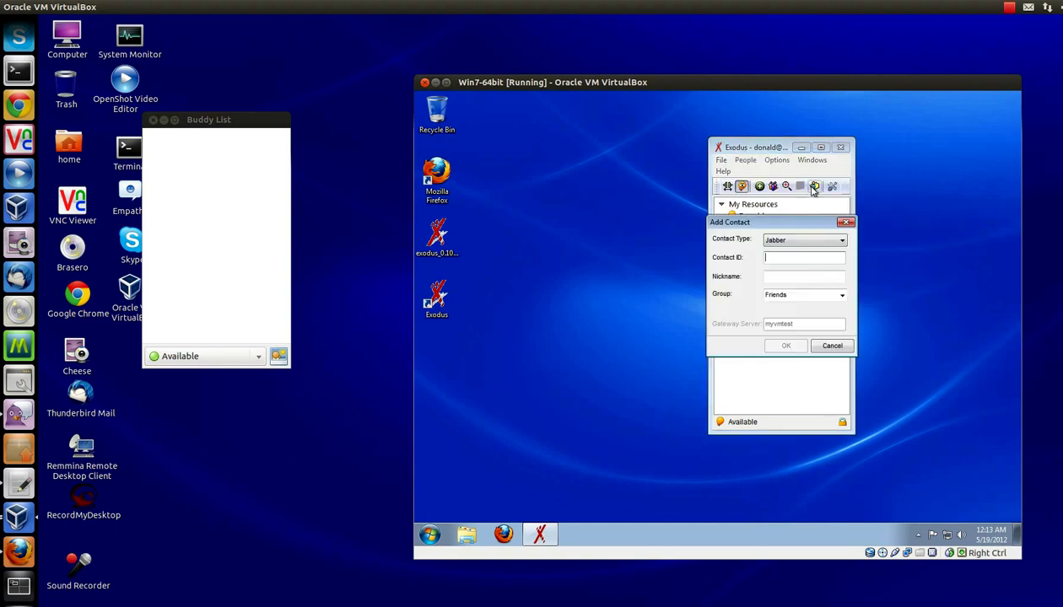
click(766, 258)
text(test)
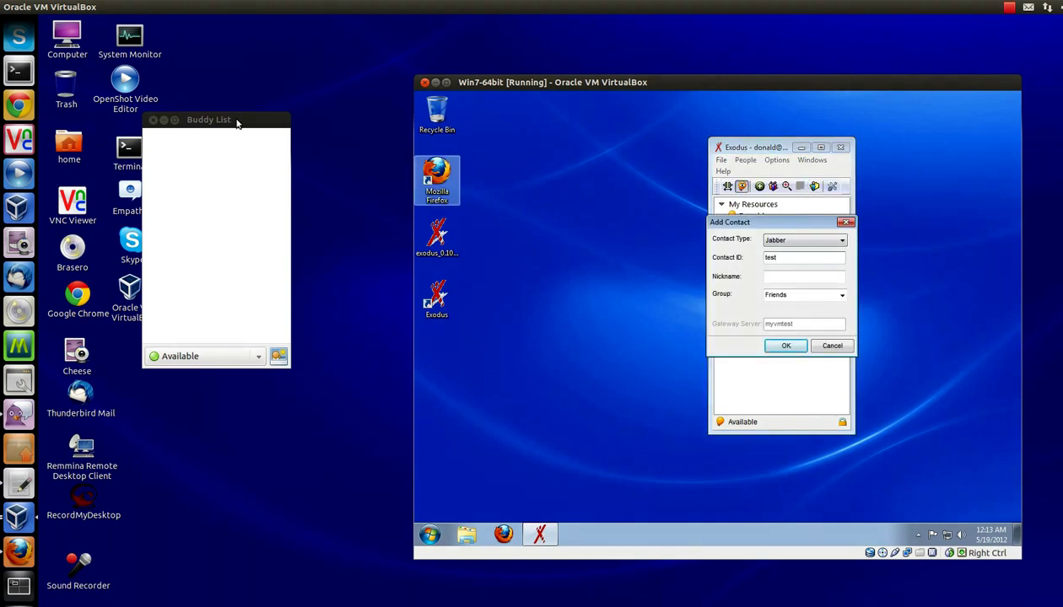
mouse_move(234, 123)
mouse_down()
mouse_move(297, 124)
mouse_move(239, 129)
mouse_up()
click(777, 350)
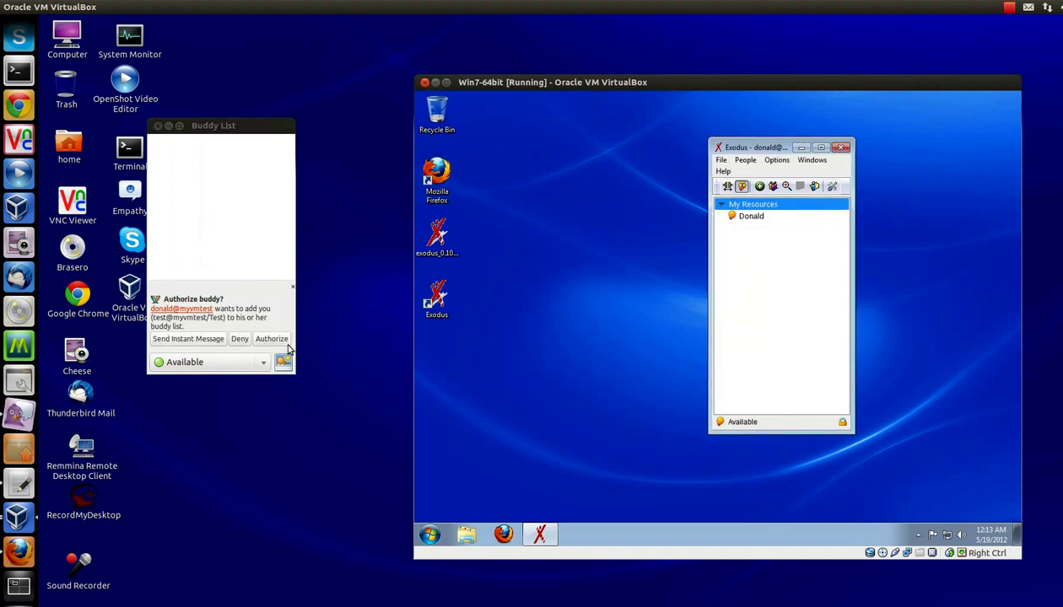
Step: Authorize donald in Pidgin, add donald@myvmtest as a buddy, and accept test's request in Exodus
click(276, 340)
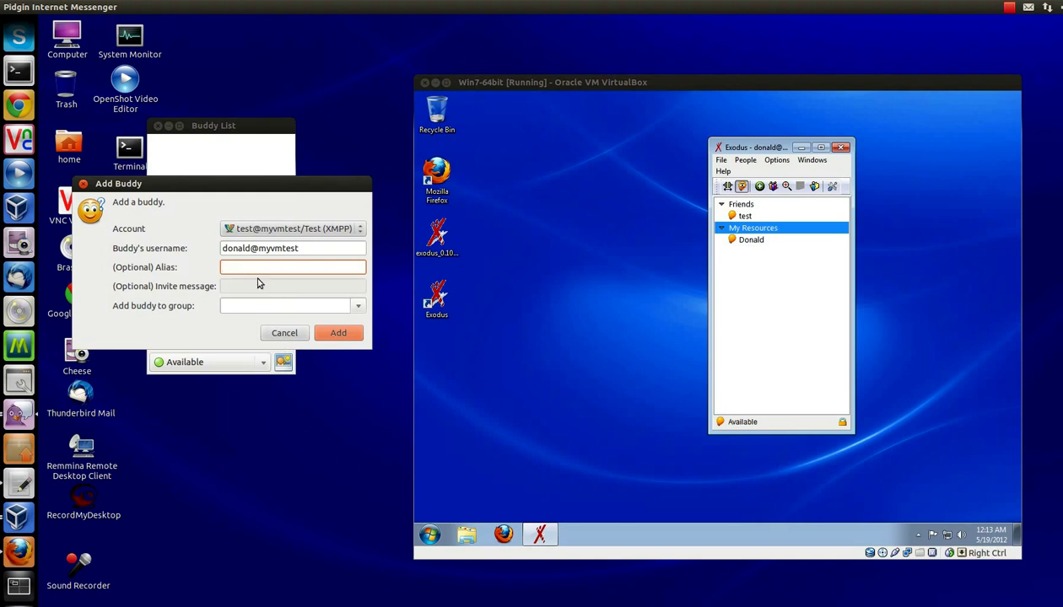
click(337, 334)
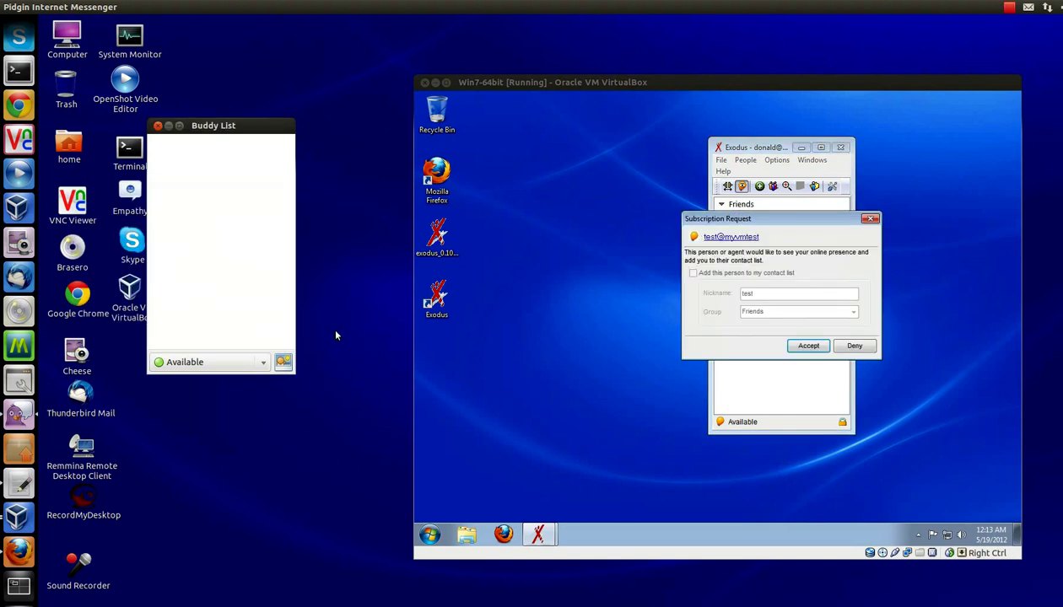
click(806, 346)
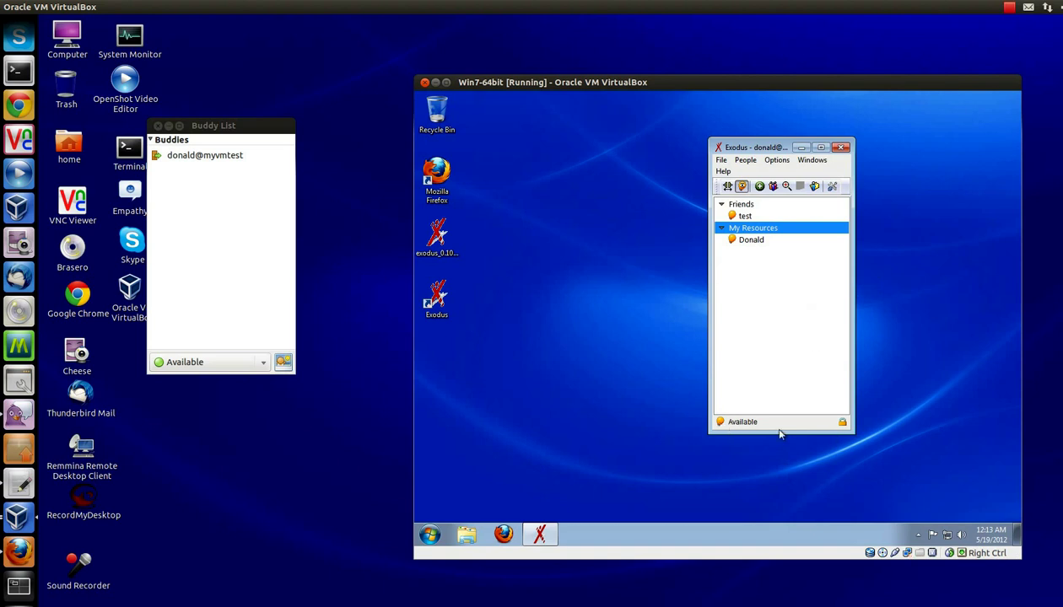
Step: Reapply Available presence from Exodus's tray icon so donald@myvmtest shows online in Pidgin
click(918, 535)
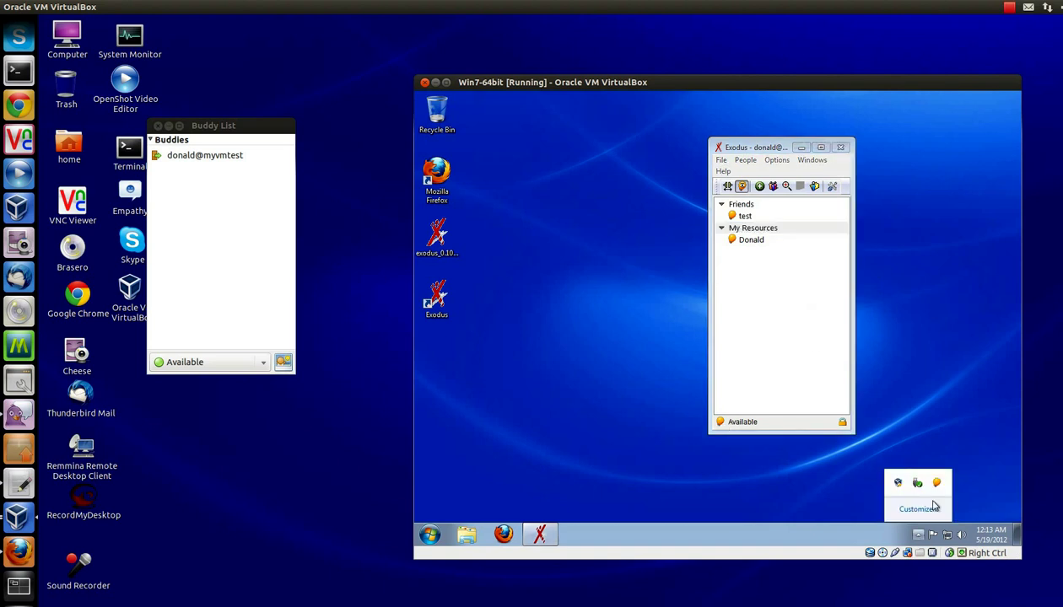
right_click(936, 483)
mouse_move(962, 433)
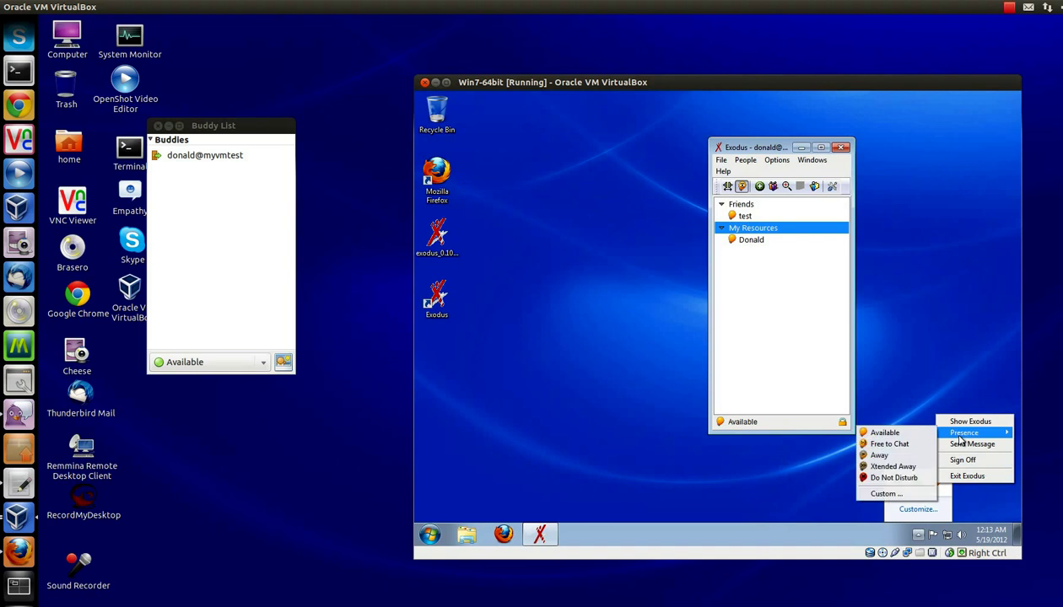
click(905, 455)
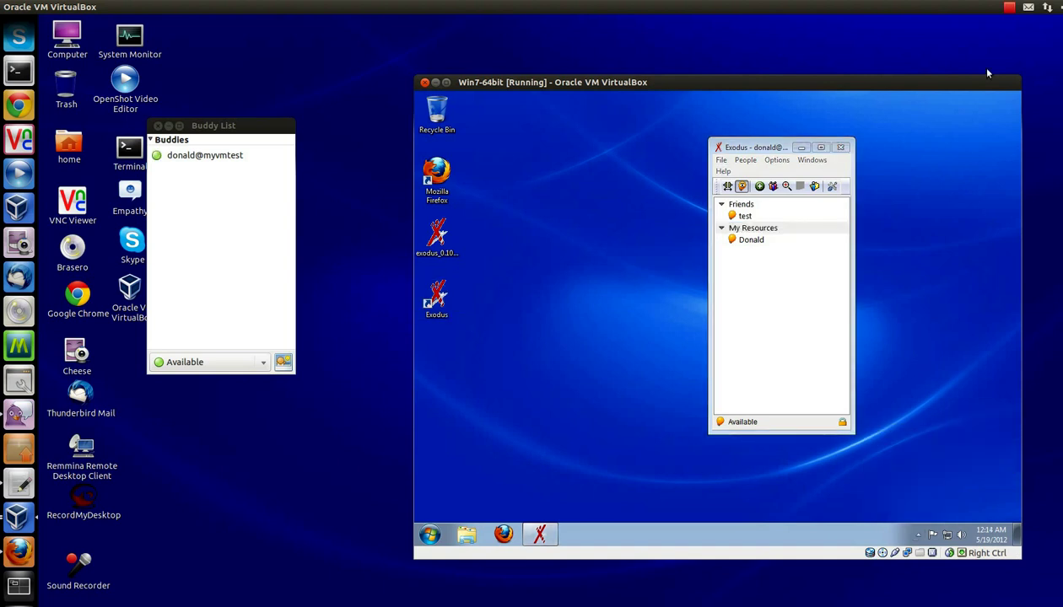
click(1028, 8)
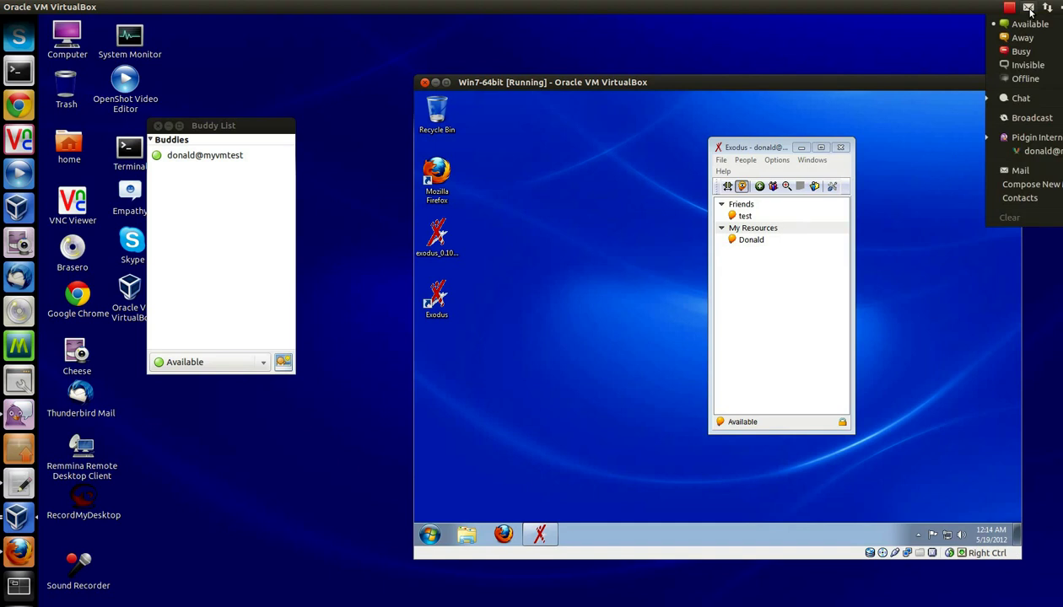
click(860, 46)
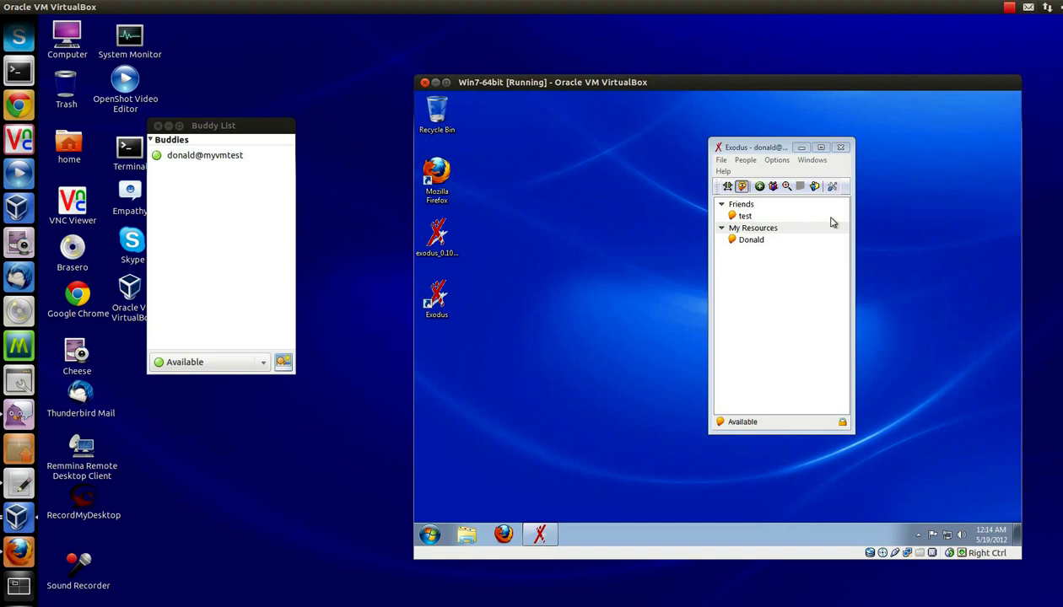
Step: Send 'test' from Pidgin to donald@myvmtest and reply 'Hello' from Exodus
right_click(191, 157)
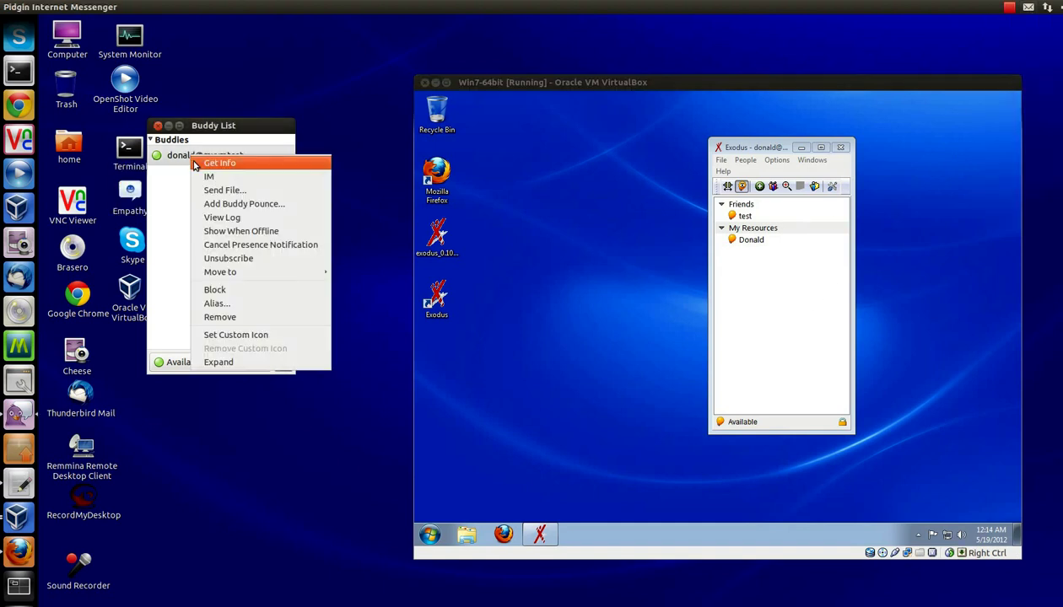
click(209, 177)
text(t)
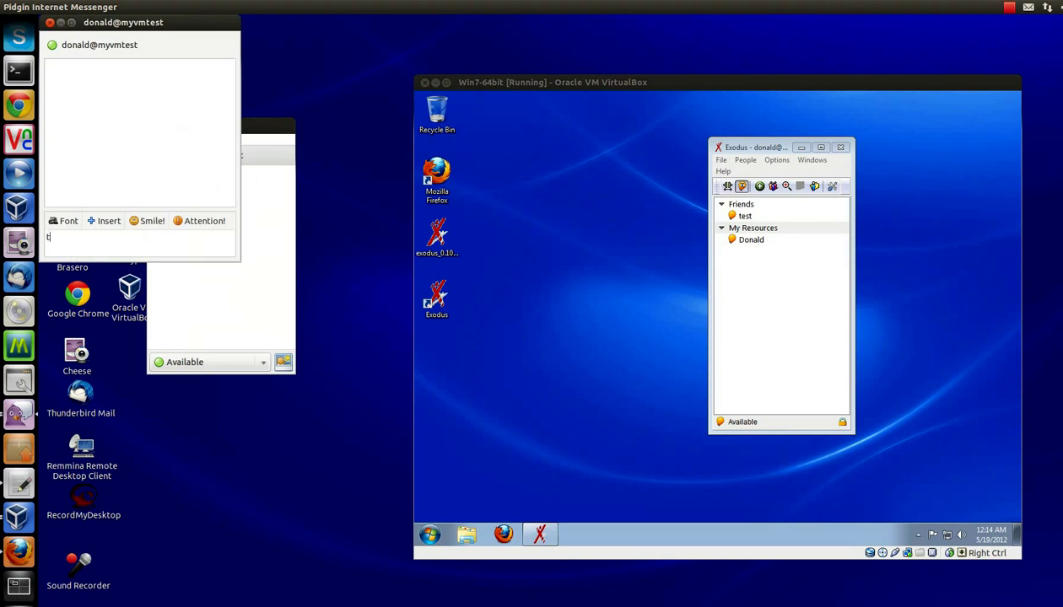
text(est)
key(Return)
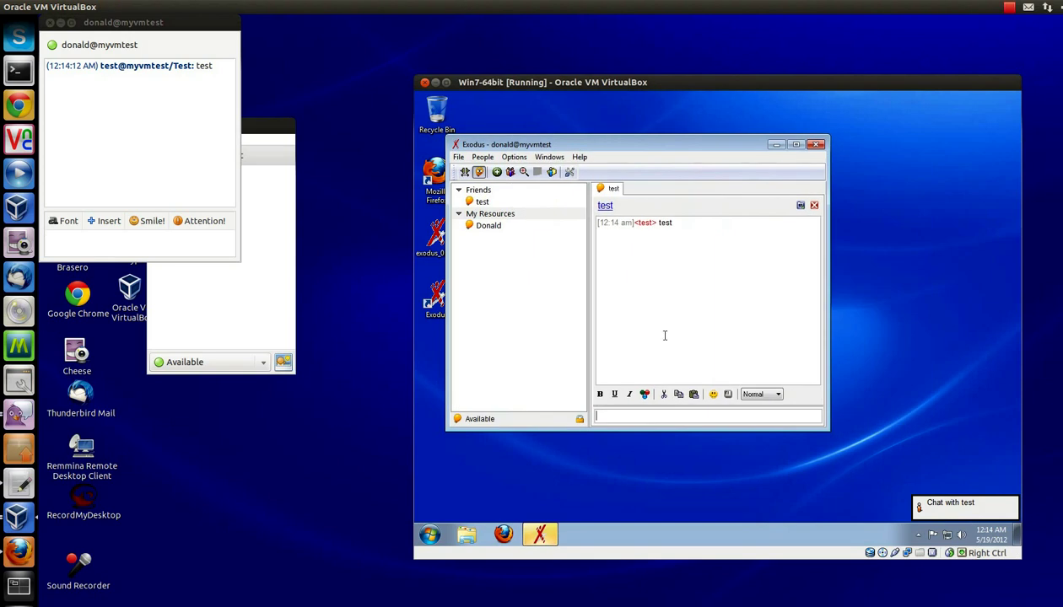
click(657, 419)
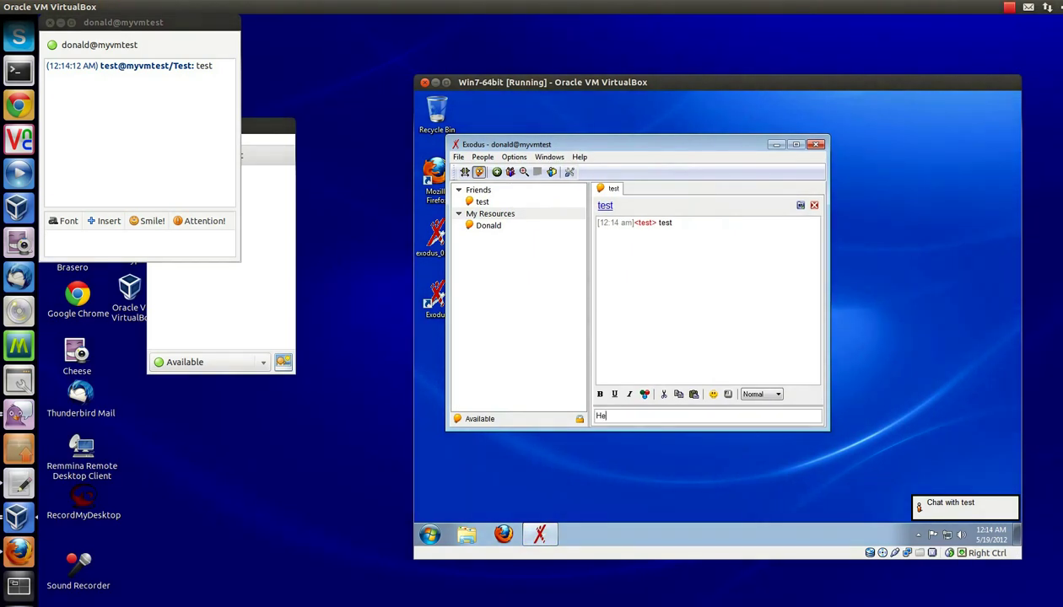
key(Return)
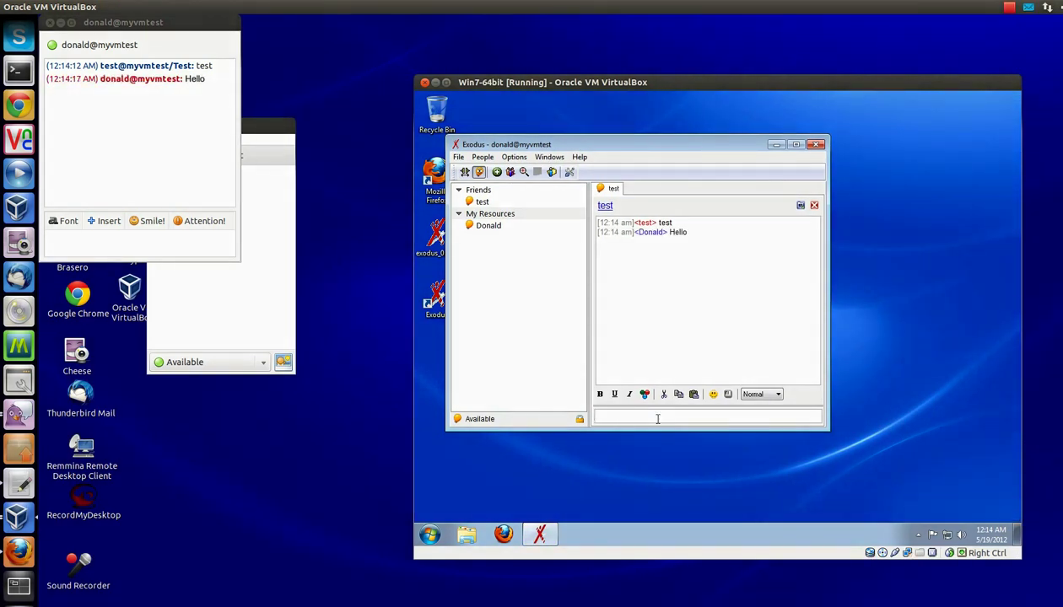